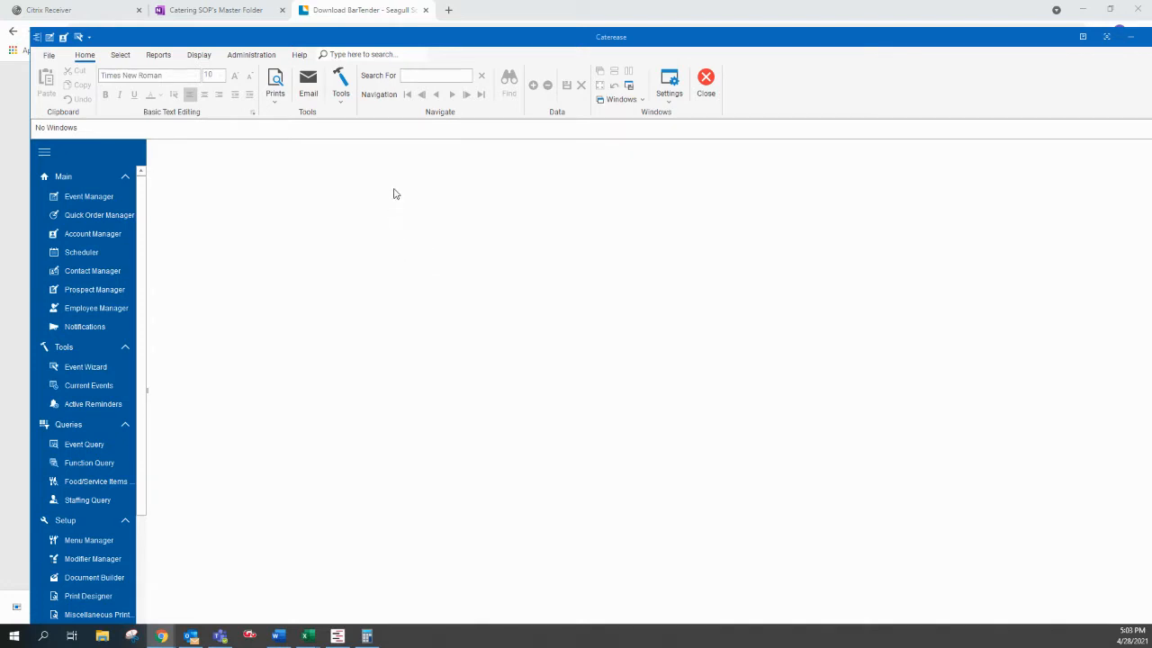
- Open the Event Manager and find events posted as "desc cdf" with an event date in the Next 30 days
left_click(97, 198)
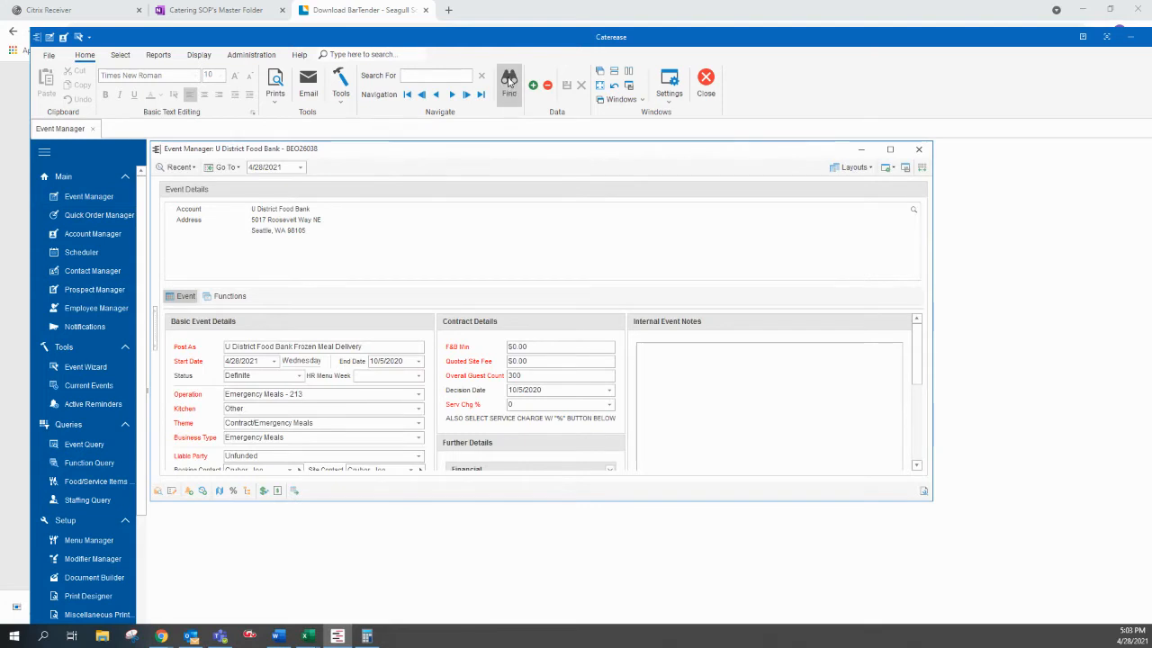
left_click(508, 81)
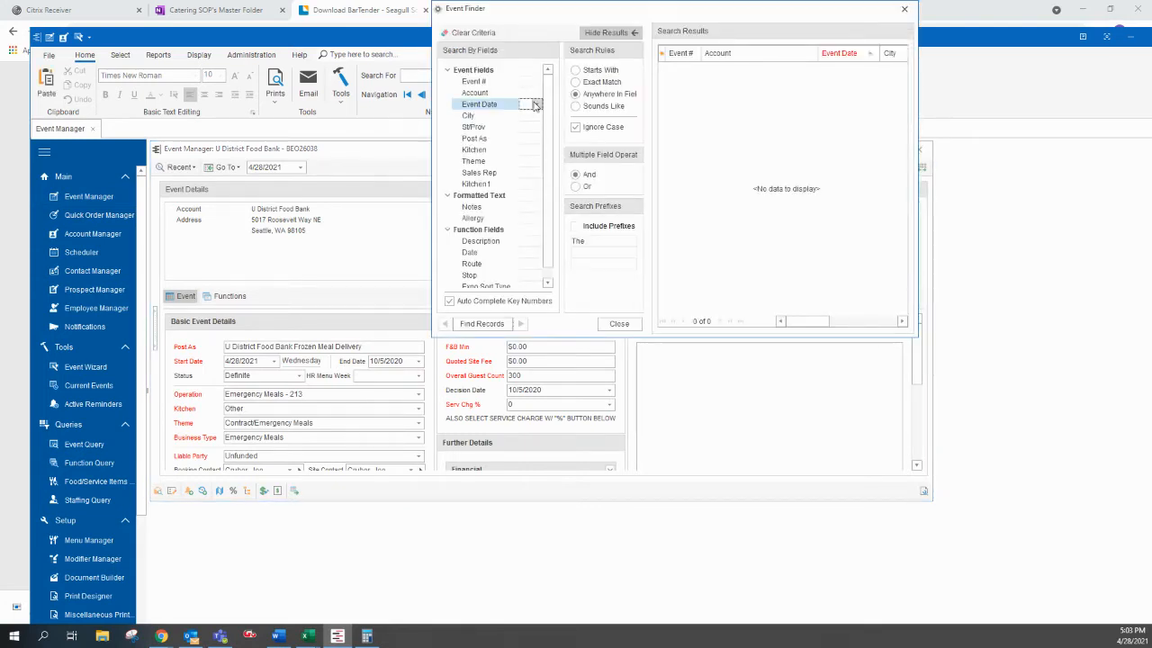
type("next 3")
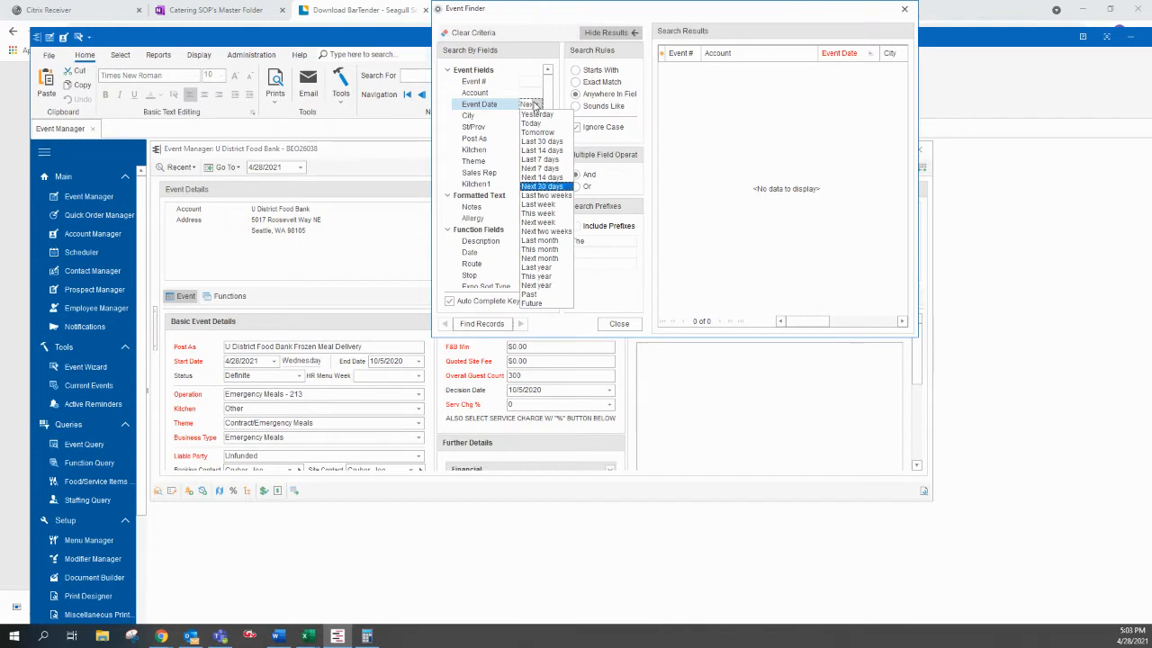
left_click(544, 188)
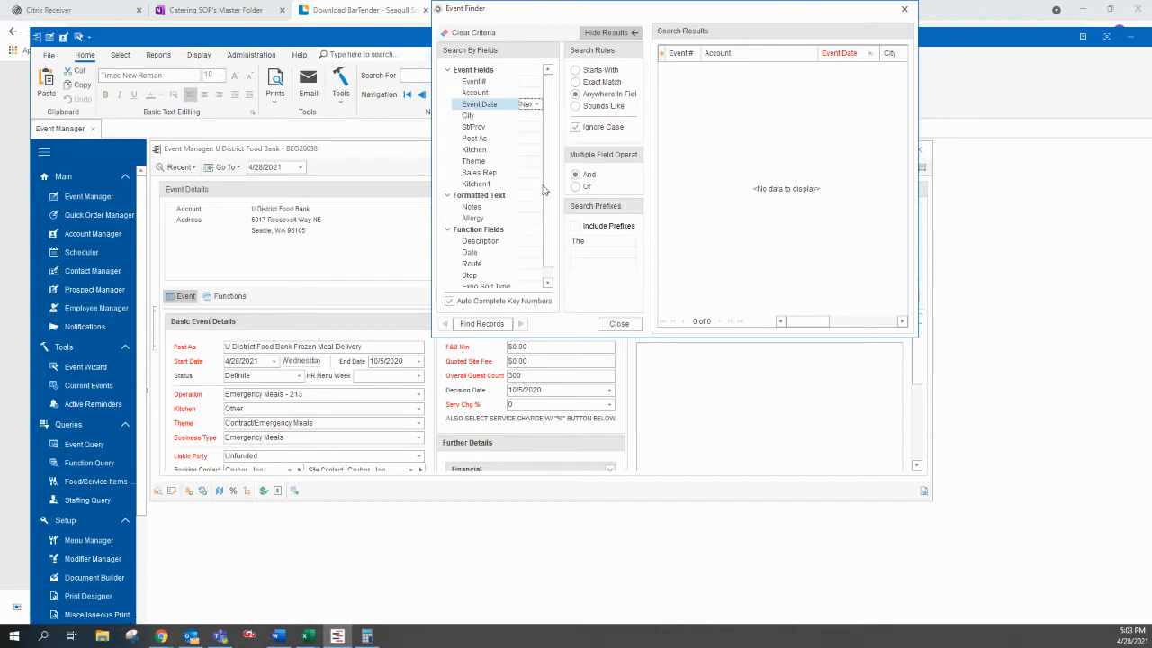
left_click(529, 139)
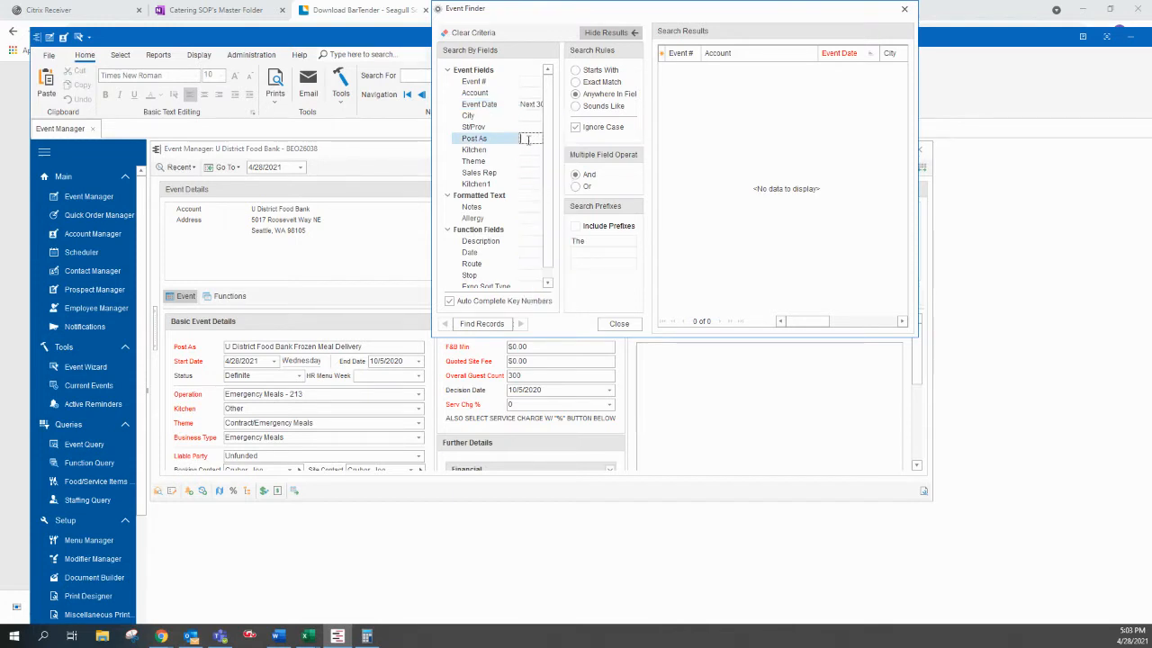
type("s")
type("t")
key("Return")
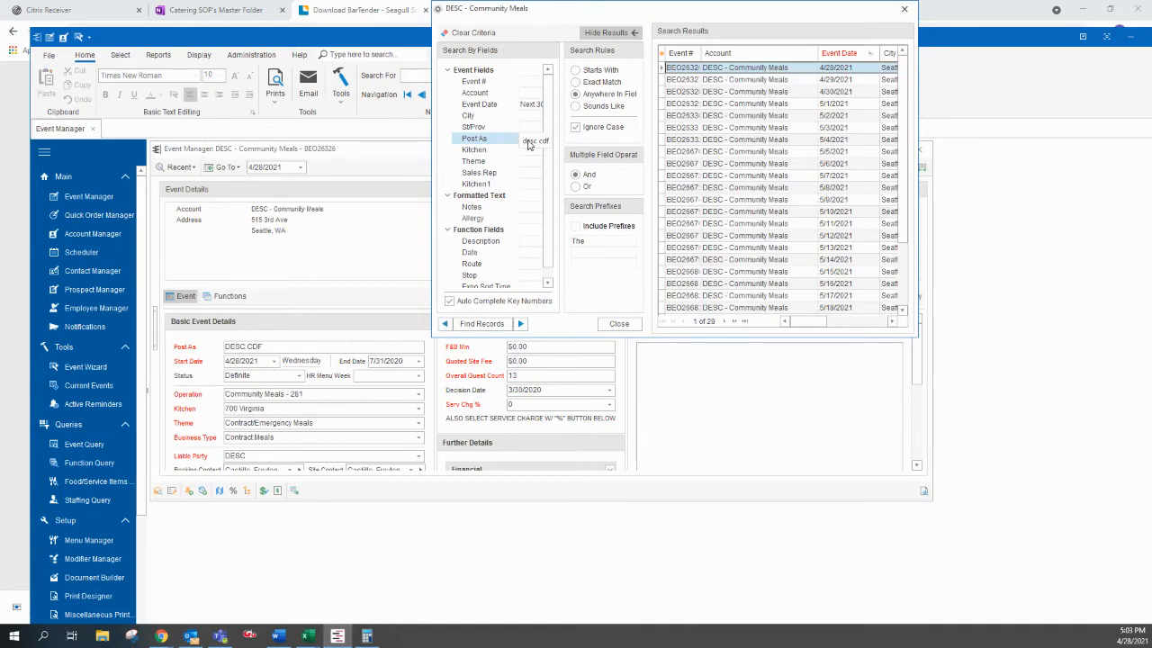
- Load the 5/20/2021 DESC - Community Meals event from the search results and move the finder clear of its details
left_click(904, 293)
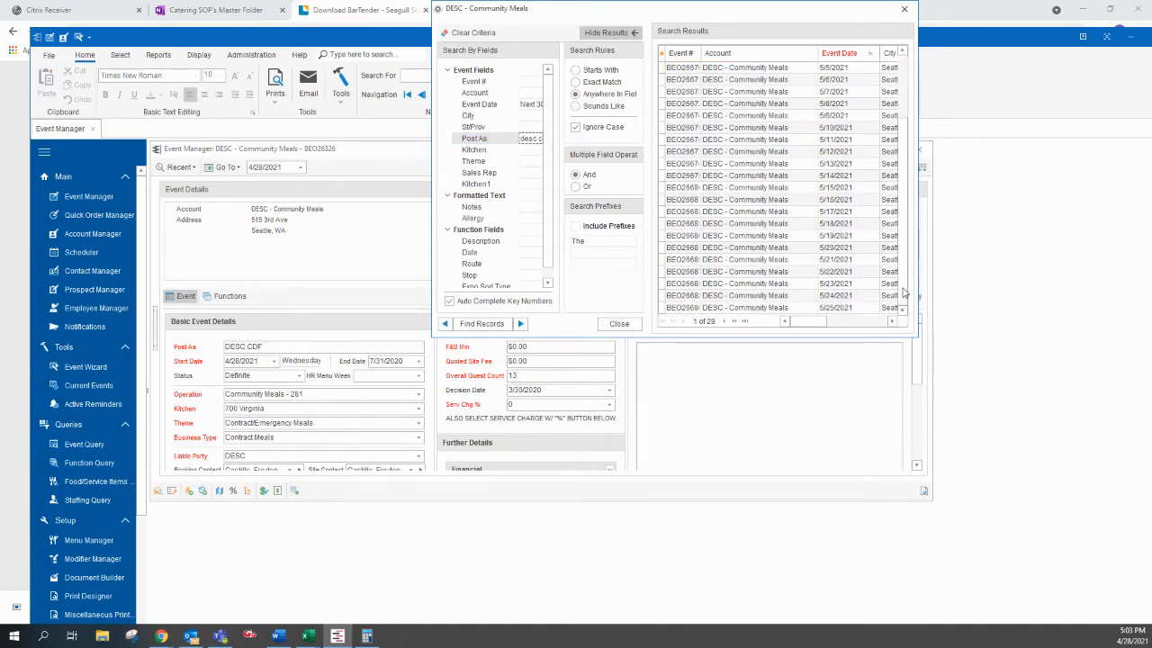
left_click(835, 248)
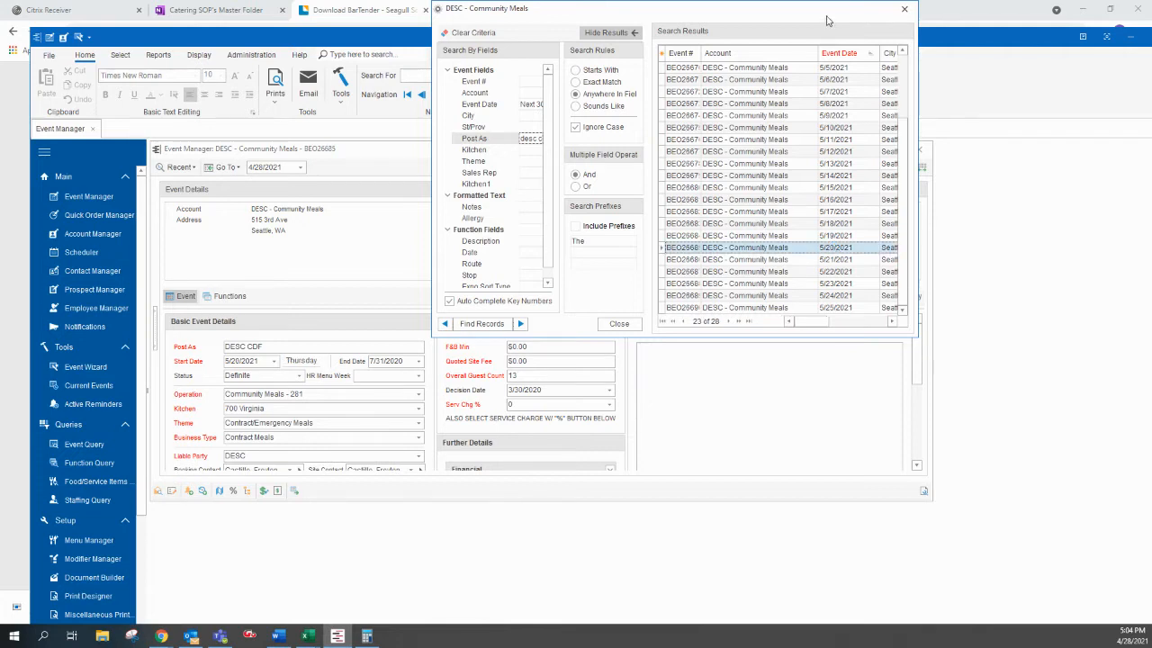
left_click_drag(800, 15, 1122, 28)
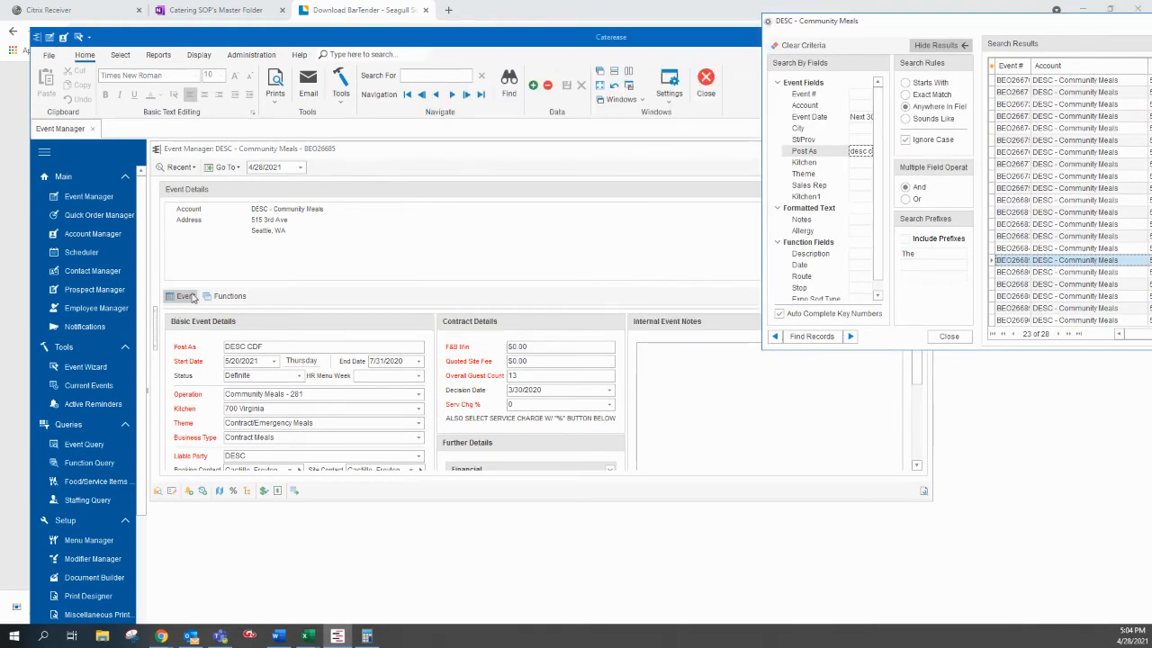
- Re-enter the event's Overall Guest Count as 13
left_click(557, 376)
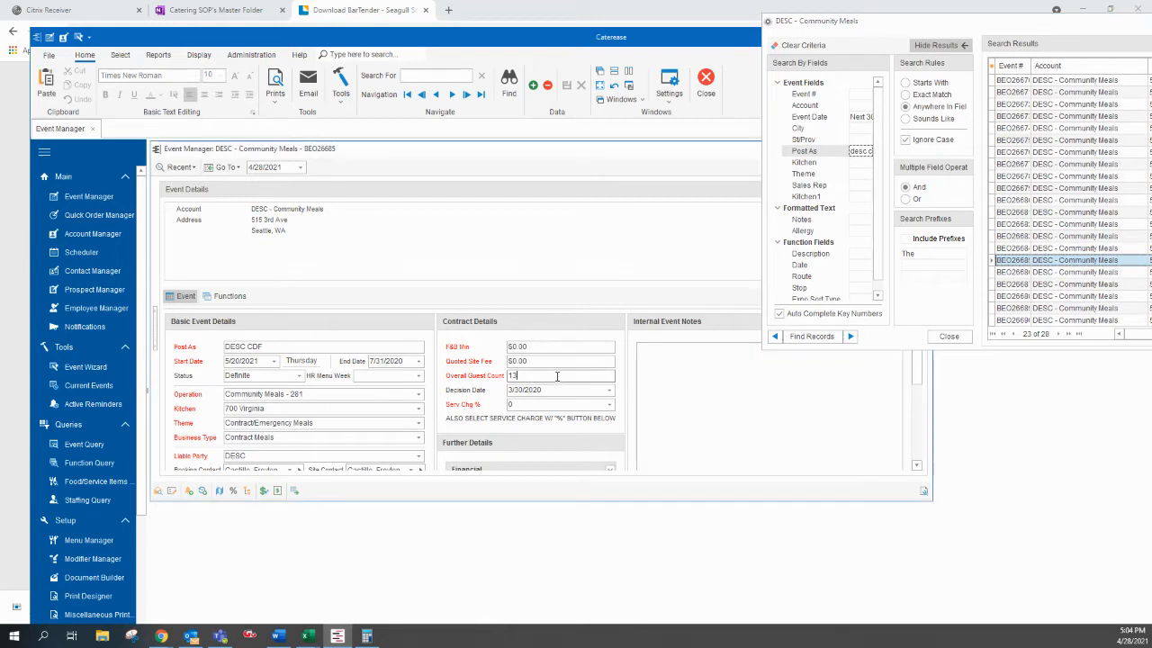
key("BackSpace")
key("BackSpace")
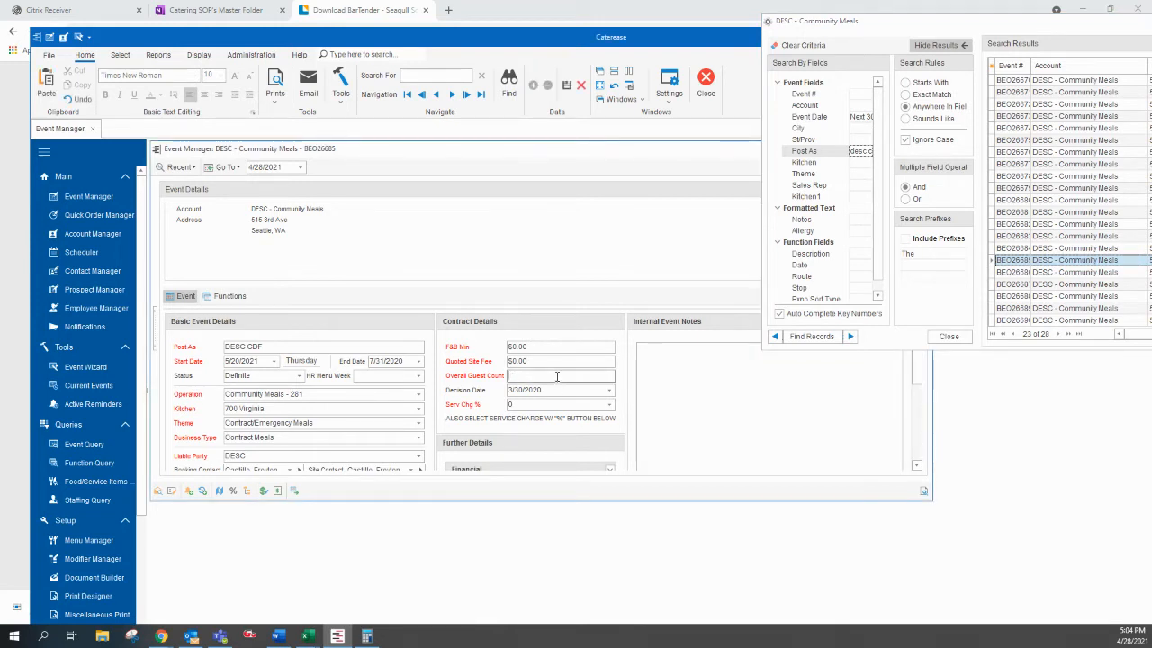
type("13")
- Delete the Vegetarian Dinner-Boxed and Vegetarian Lunch-Boxed items from the event's food/service functions
left_click(226, 295)
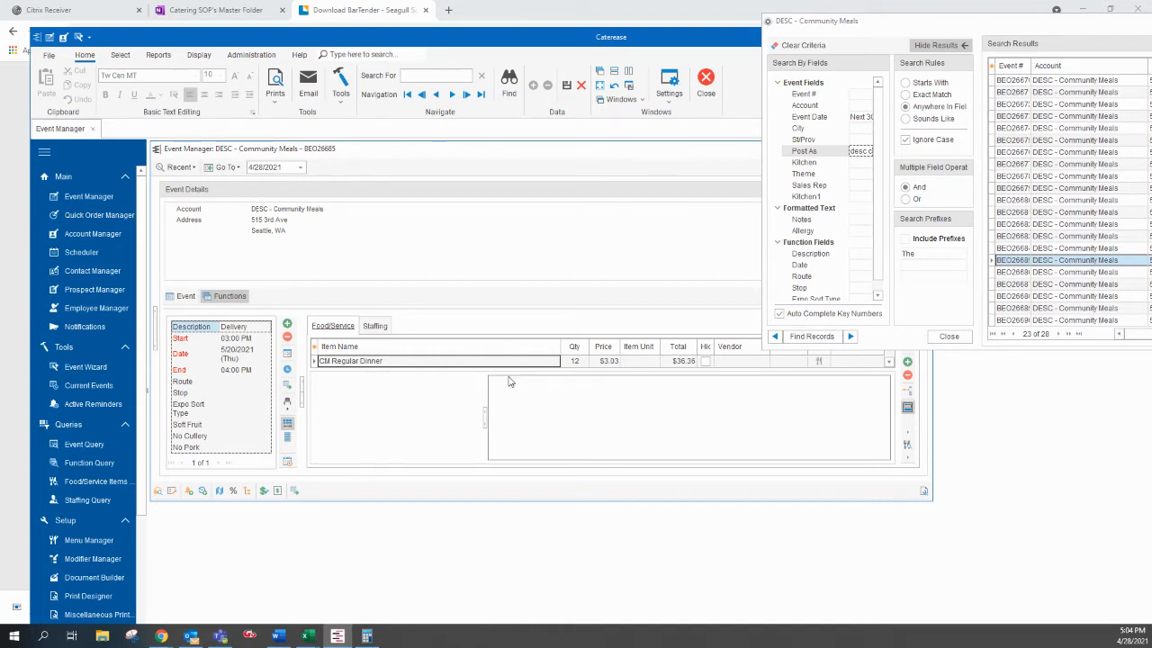
left_click_drag(509, 368, 508, 445)
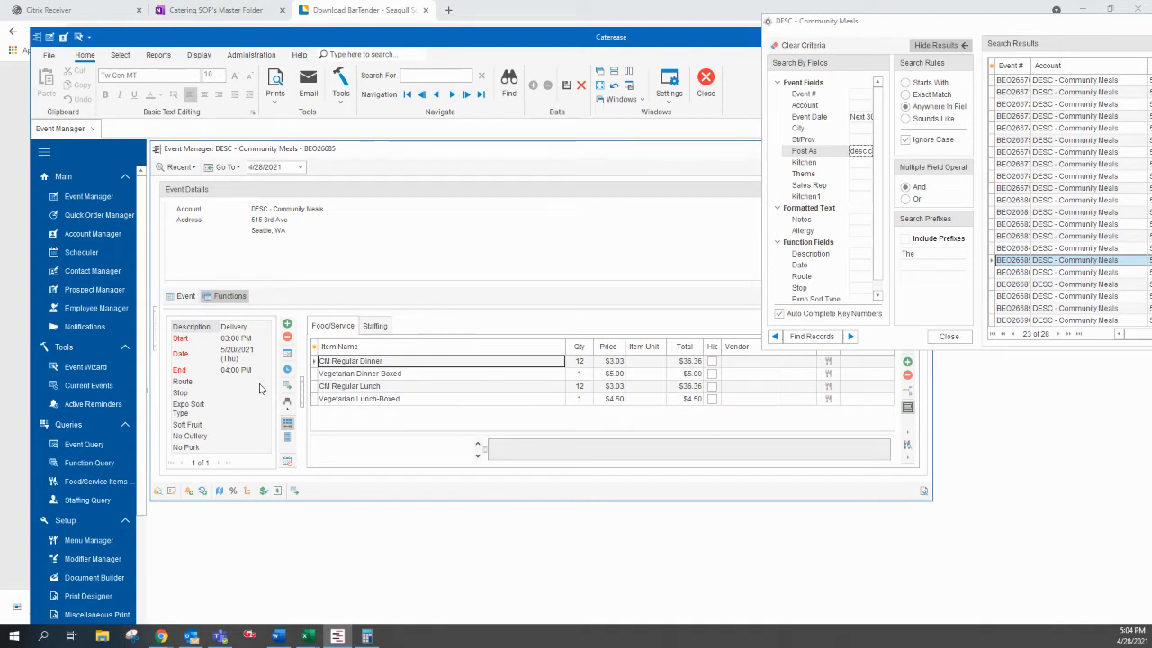
left_click(316, 374)
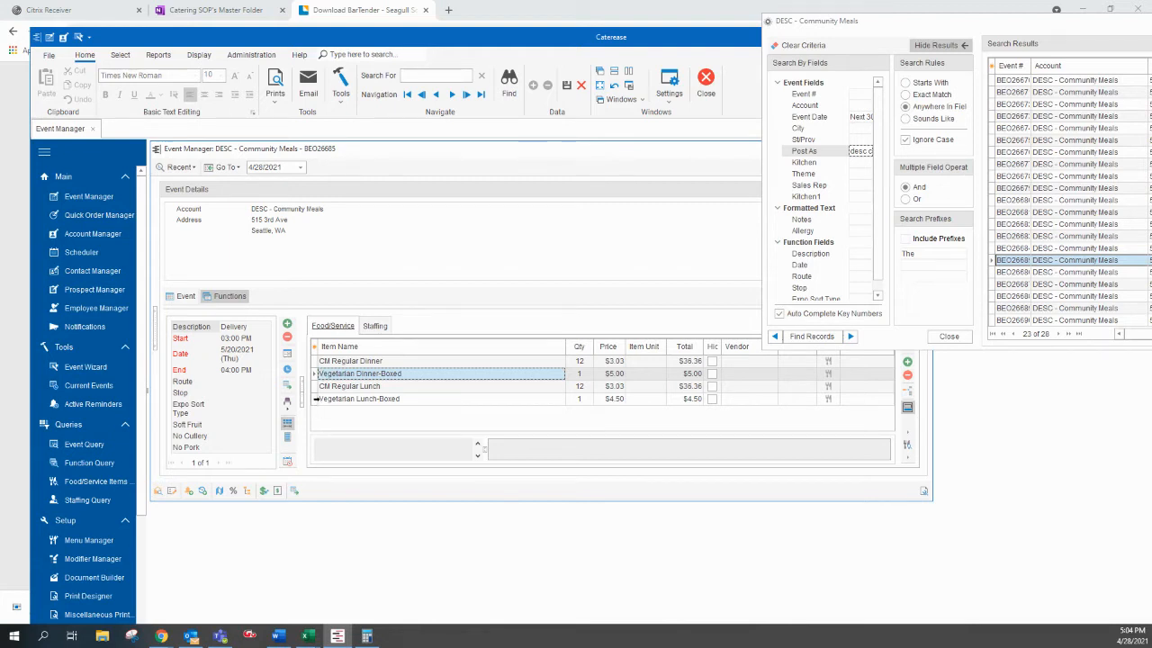
left_click(315, 399)
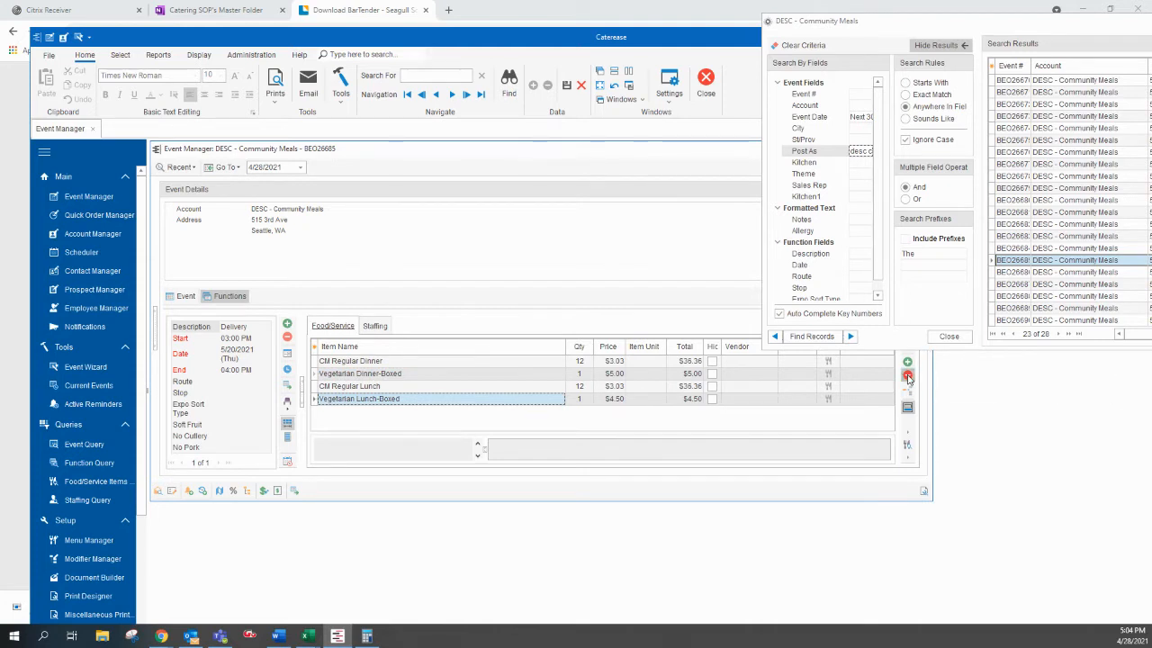
left_click(908, 377)
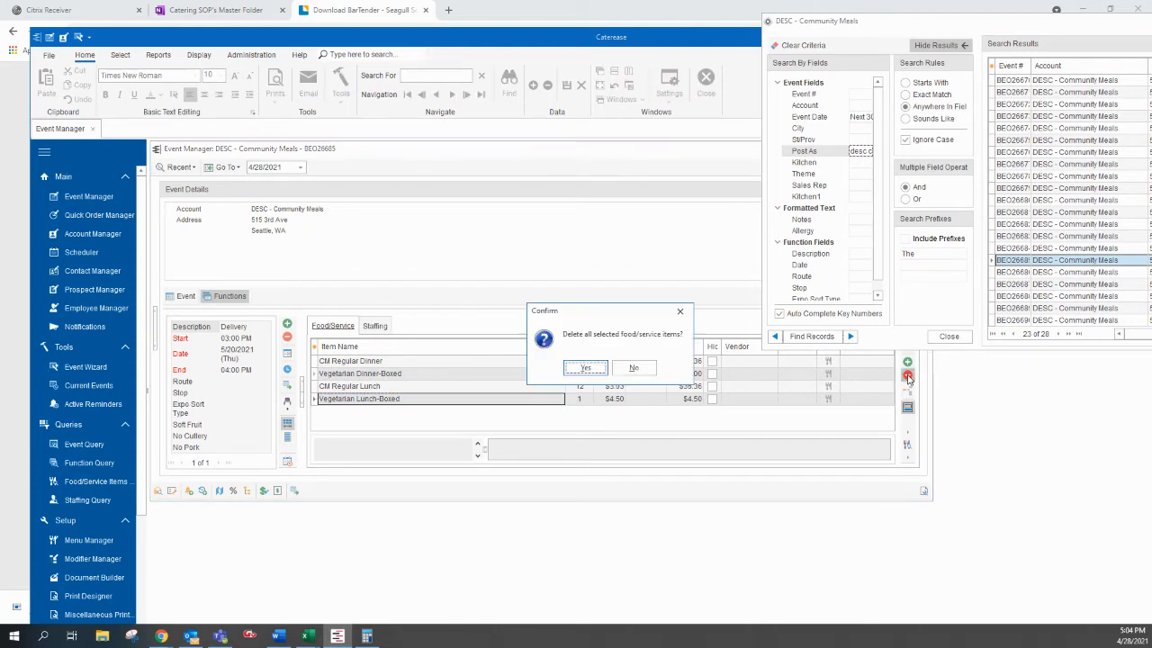
left_click(586, 368)
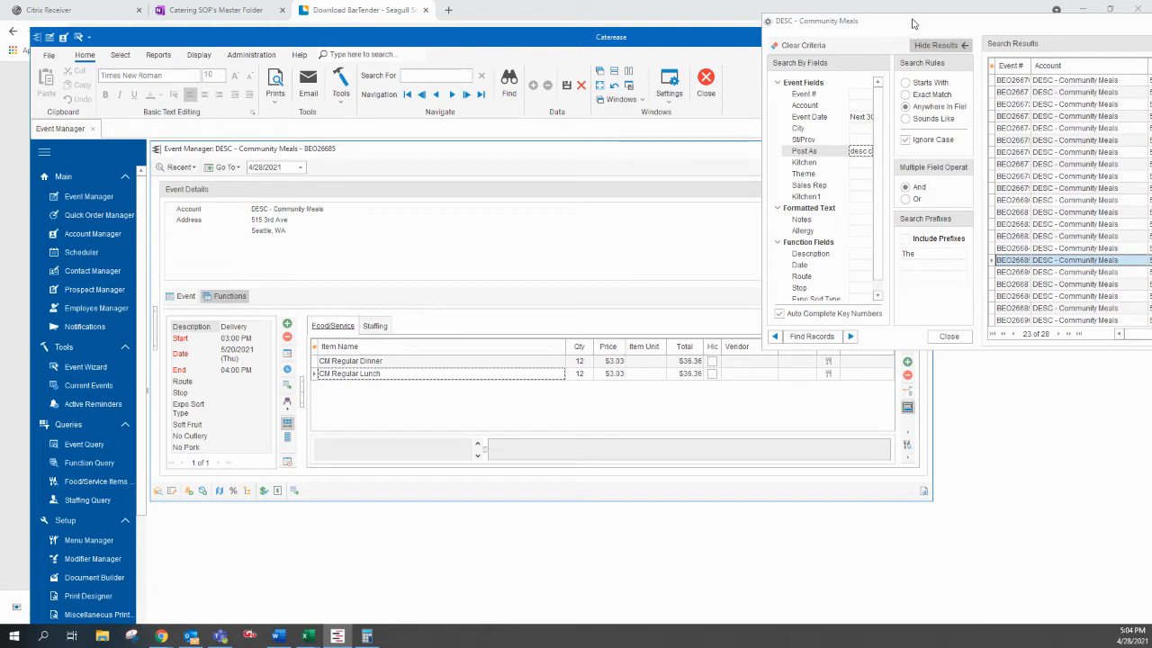
- Add Vegetarian Dinner-Boxed and Vegetarian Lunch-Boxed from the Emergency Meals Menu, sorted by item name, to the delivery function
left_click_drag(912, 23, 912, 11)
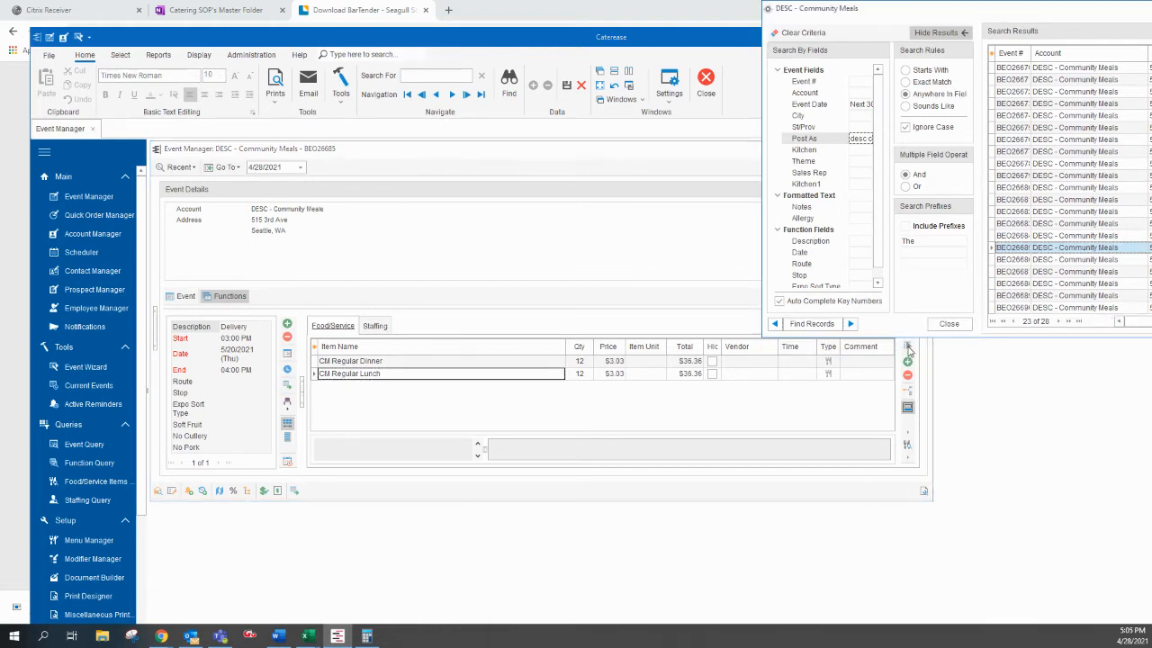
left_click(908, 347)
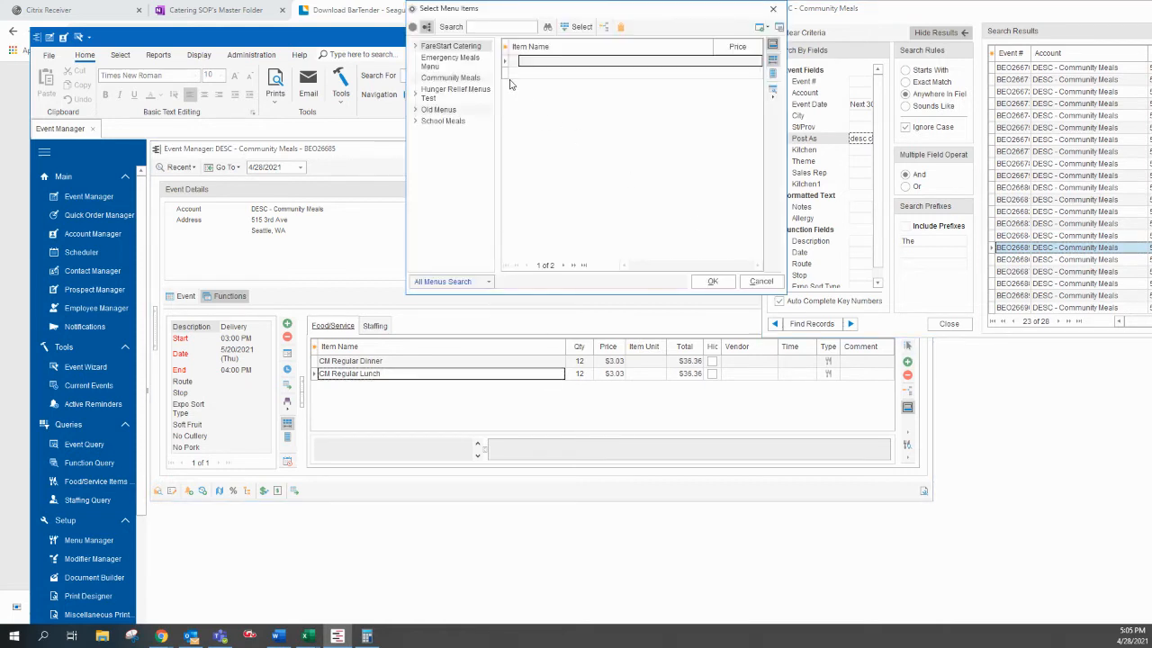
left_click(455, 66)
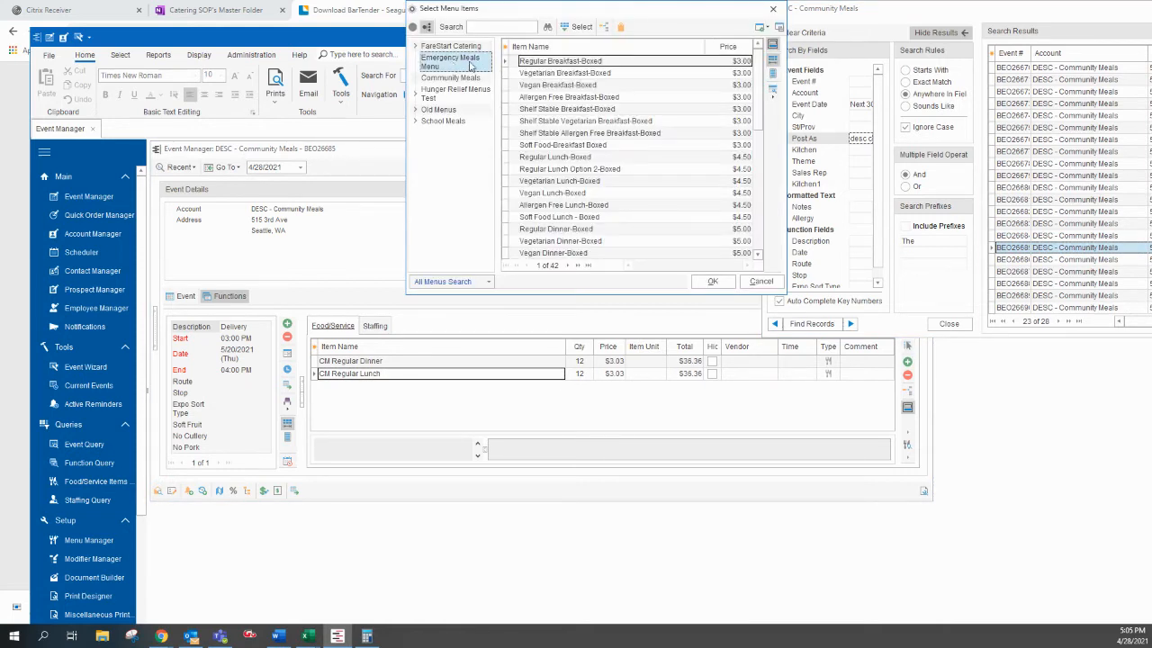
left_click(546, 47)
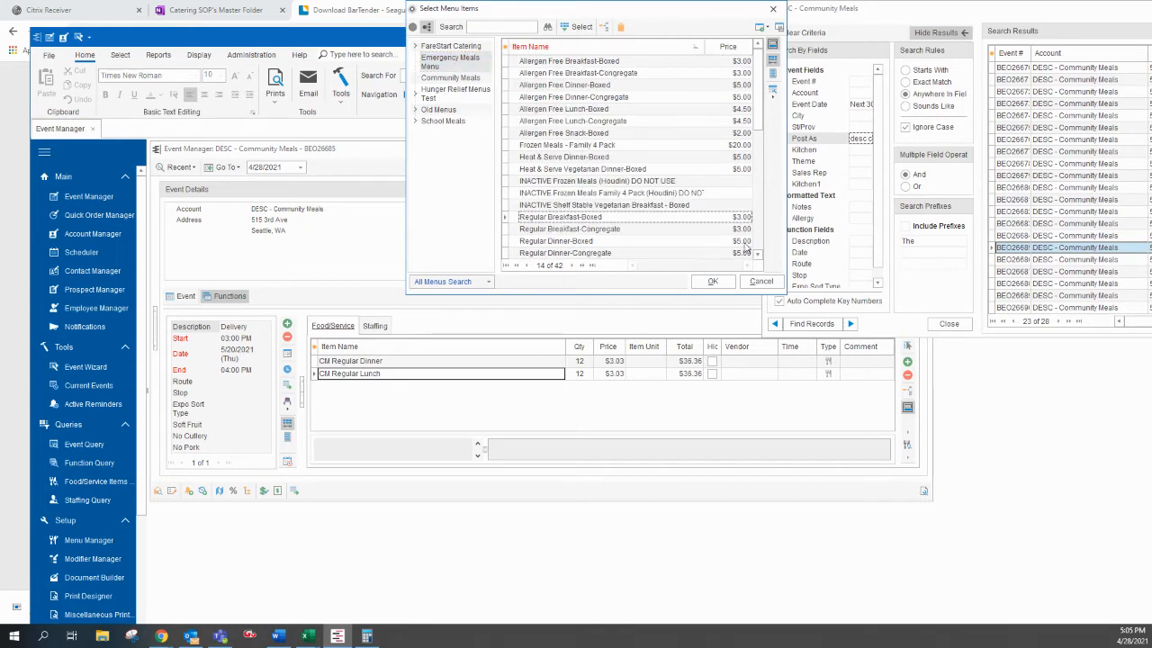
scroll(759, 241, "down", 5)
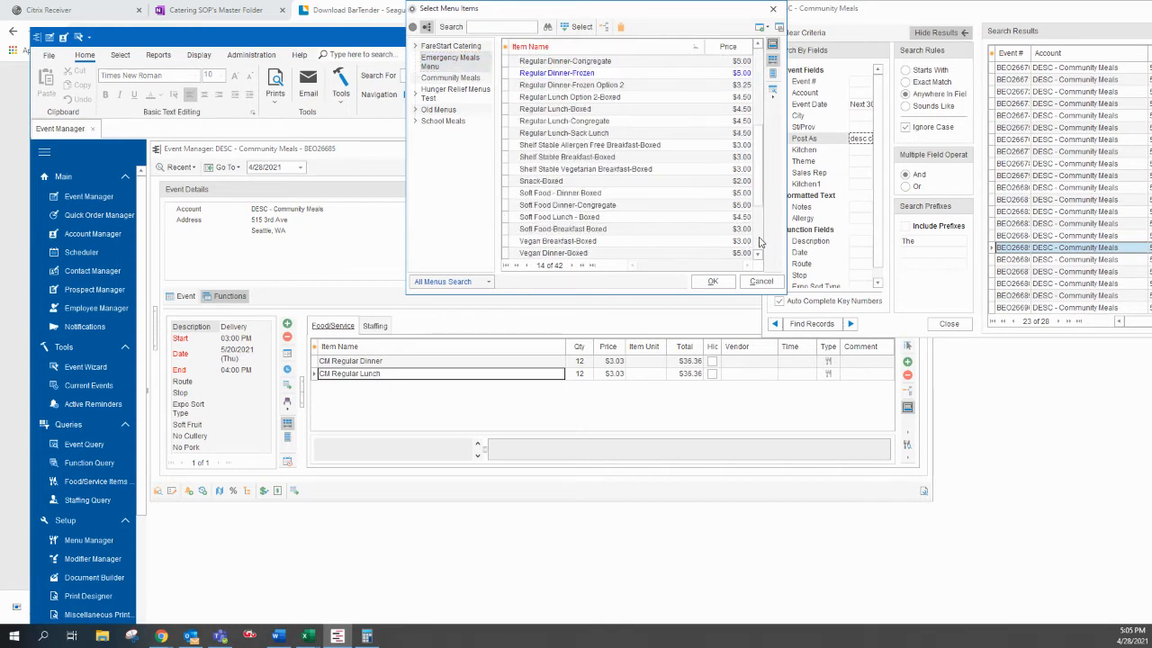
scroll(758, 241, "down", 3)
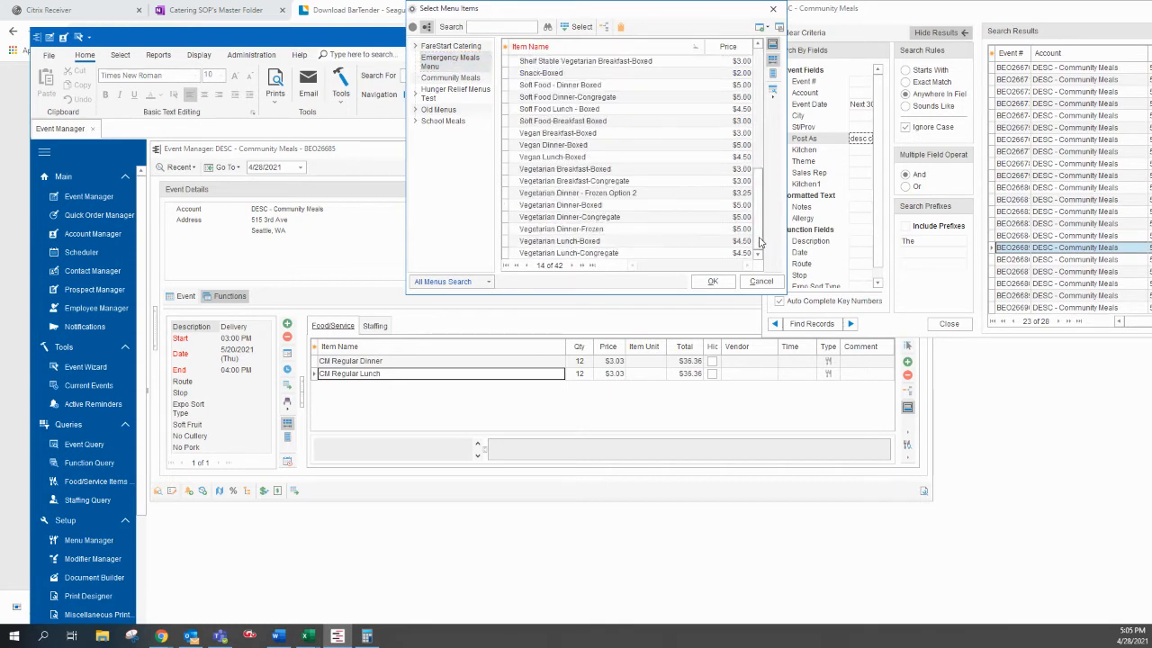
double_click(558, 206)
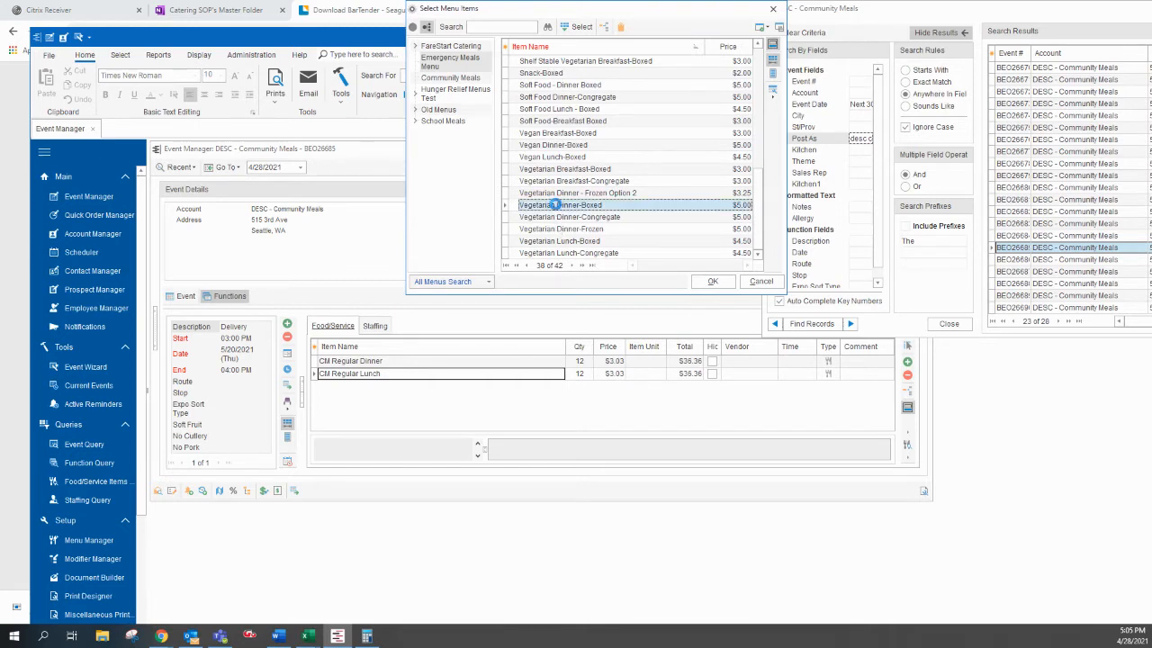
double_click(560, 241)
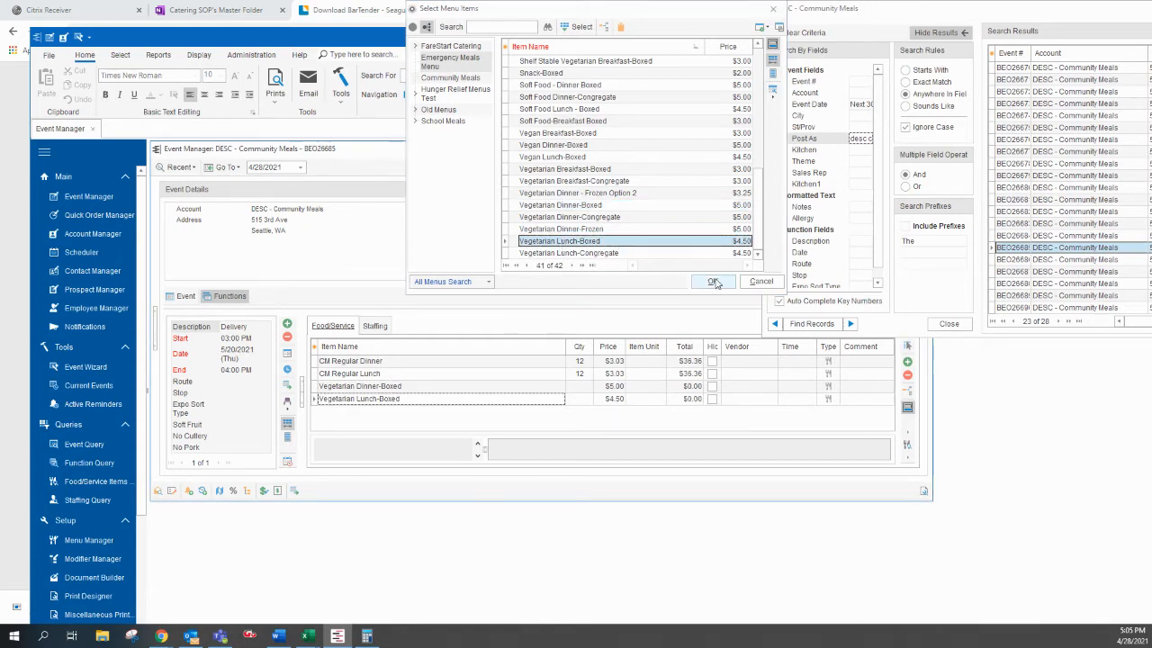
left_click(713, 281)
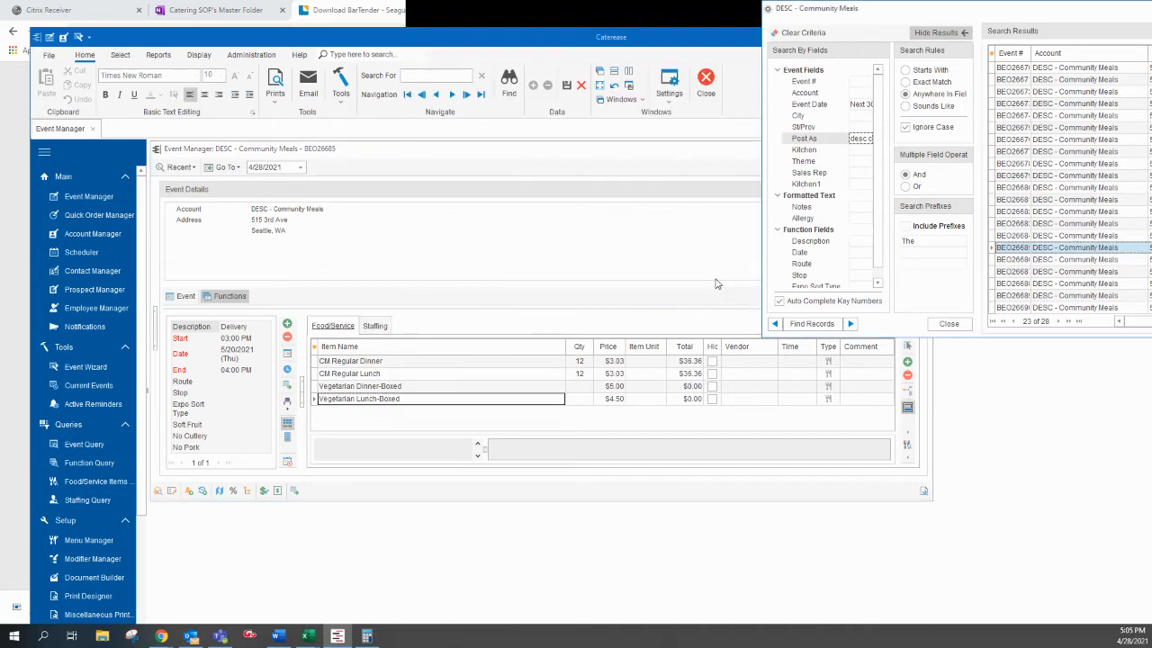
- Set the quantity of Vegetarian Dinner-Boxed and Vegetarian Lunch-Boxed to 1 each and save the event
left_click(583, 388)
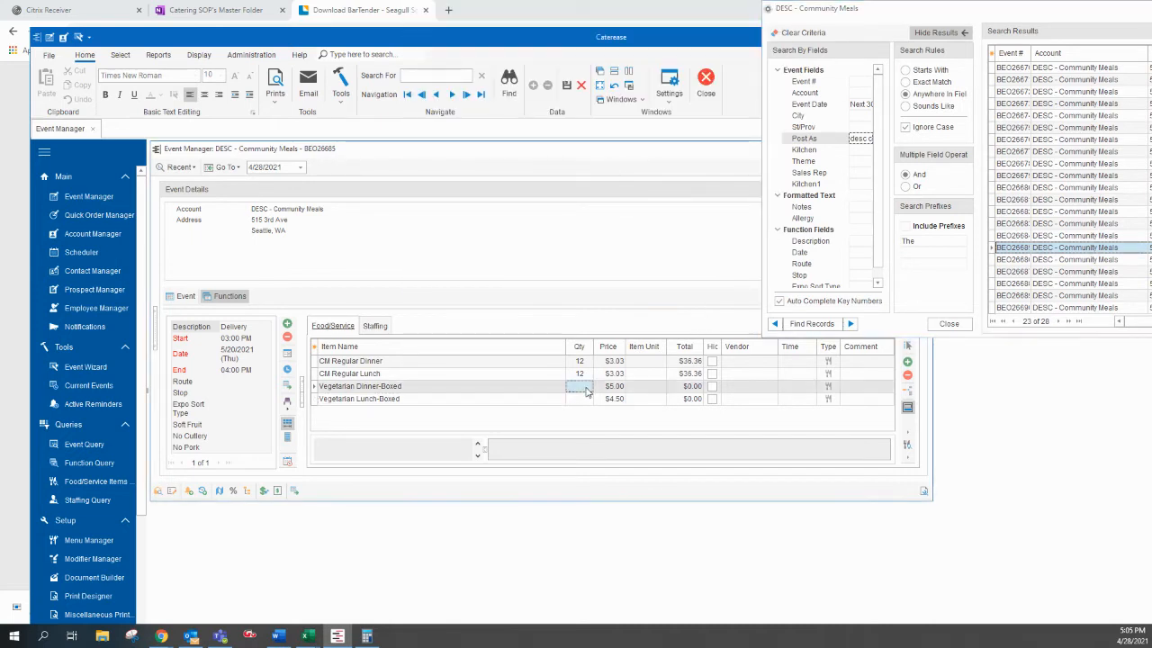
type("1")
left_click(586, 402)
type("1")
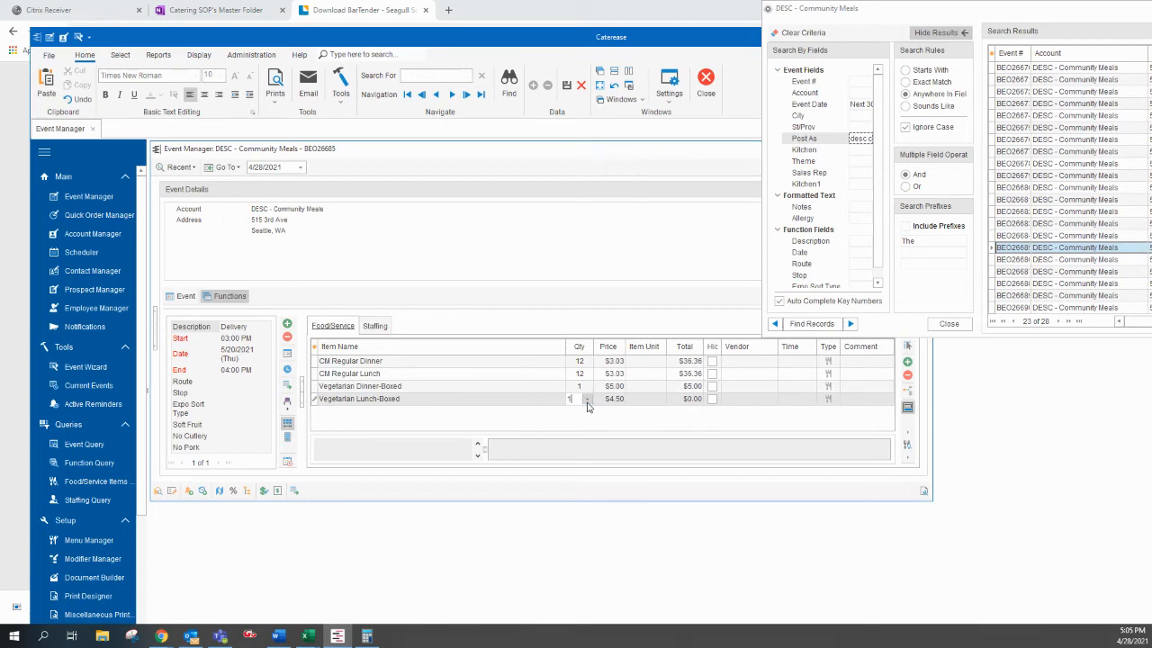
left_click(533, 426)
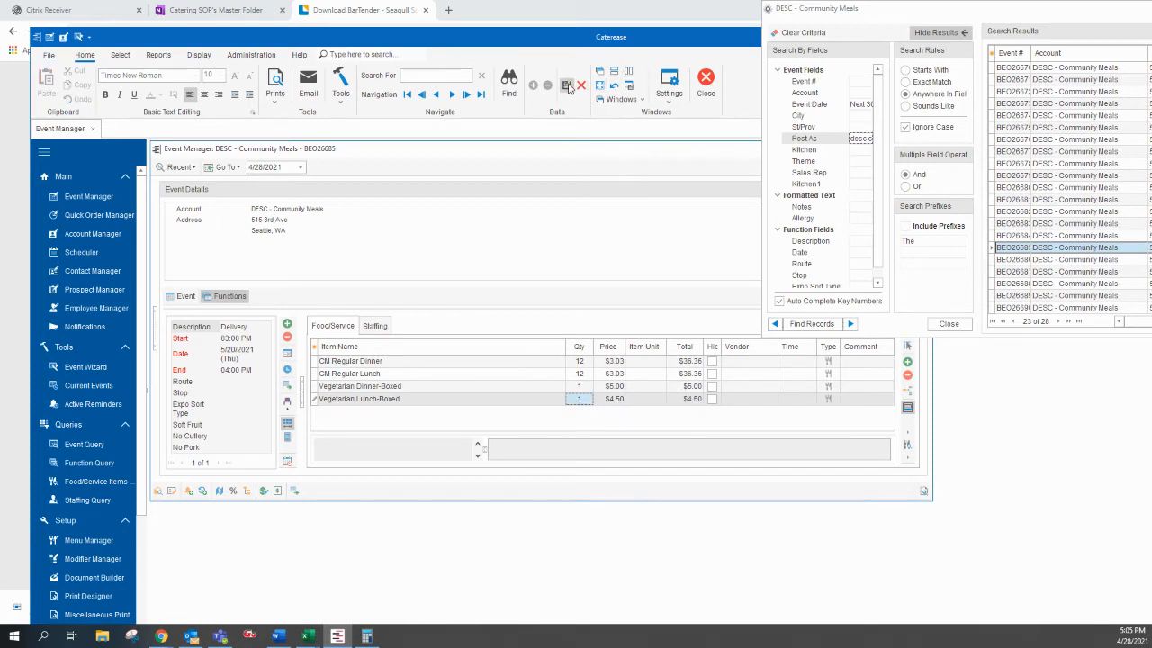
left_click(566, 86)
- Select all four food/service items and copy all items into memory with Special Editing
left_click(315, 361)
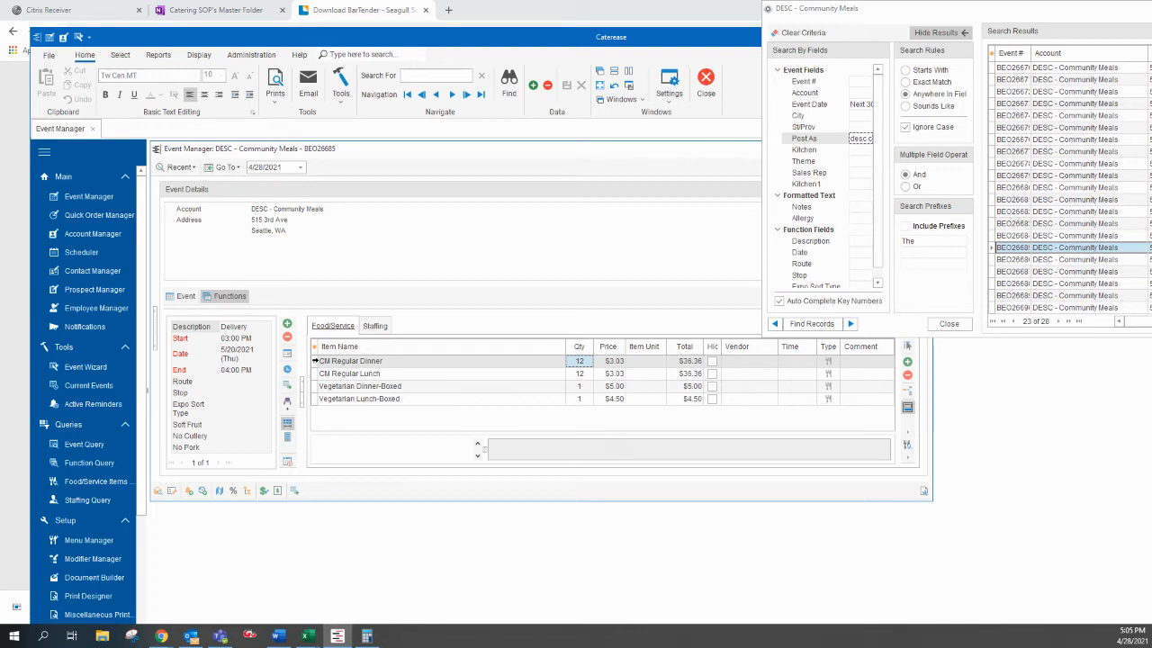
key("Down")
key("Down")
key("Down")
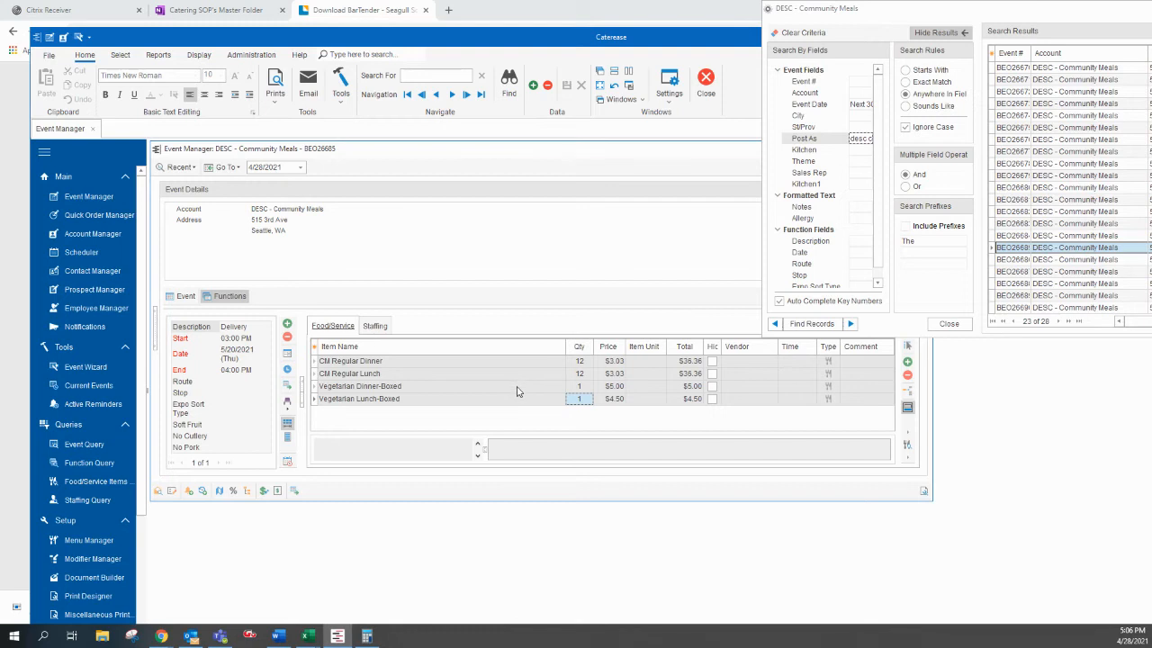
right_click(415, 374)
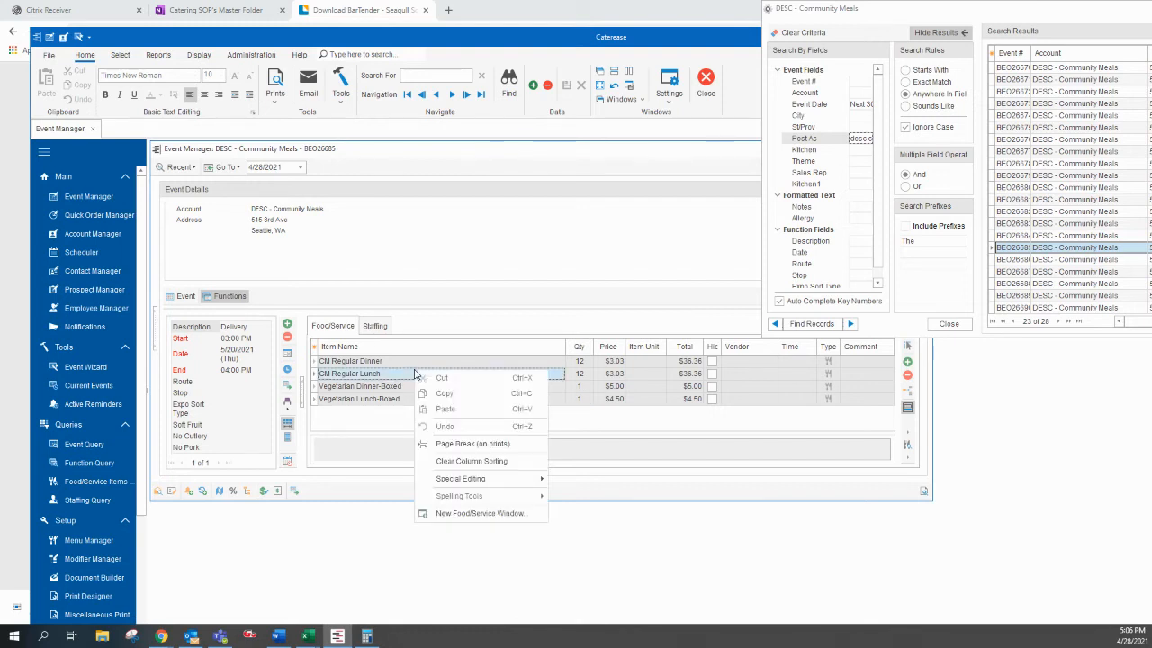
mouse_move(467, 480)
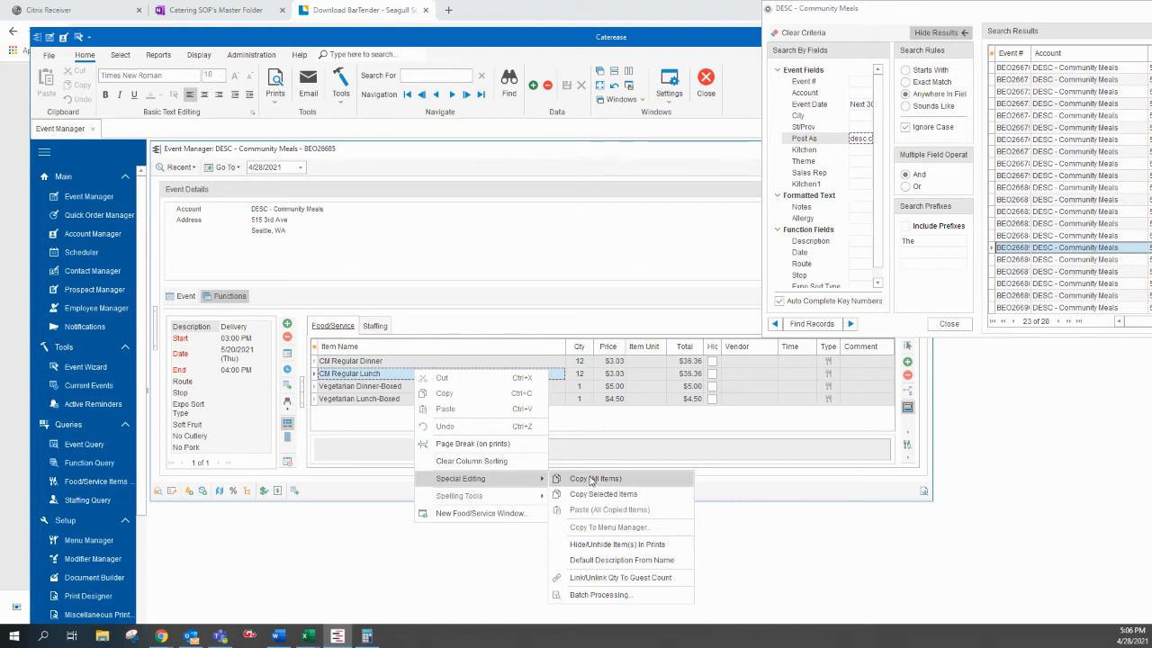
left_click(591, 480)
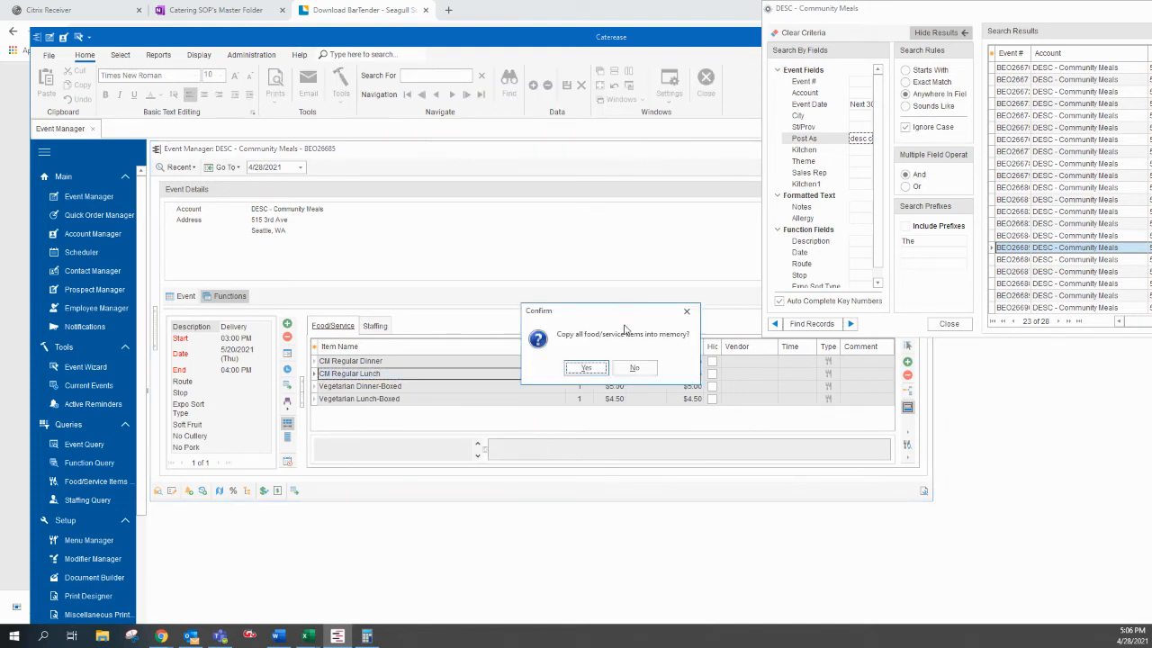
left_click(599, 368)
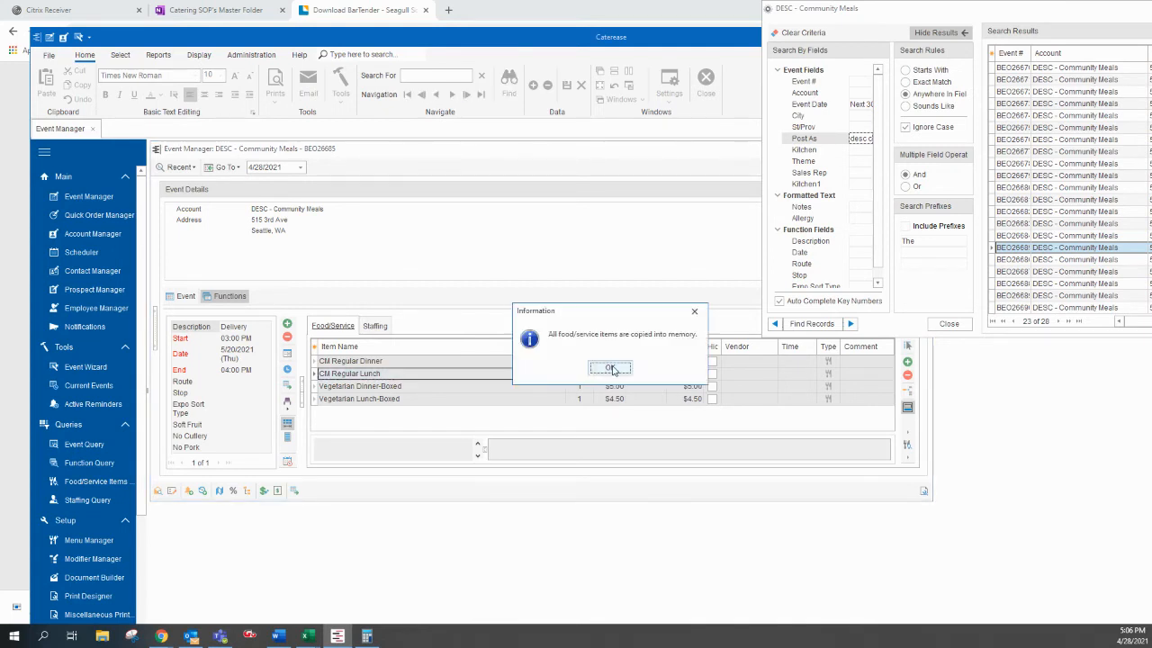
- Open the 5/21/2021 DESC - Community Meals event from the search results and delete all four of its food/service items
left_click(611, 368)
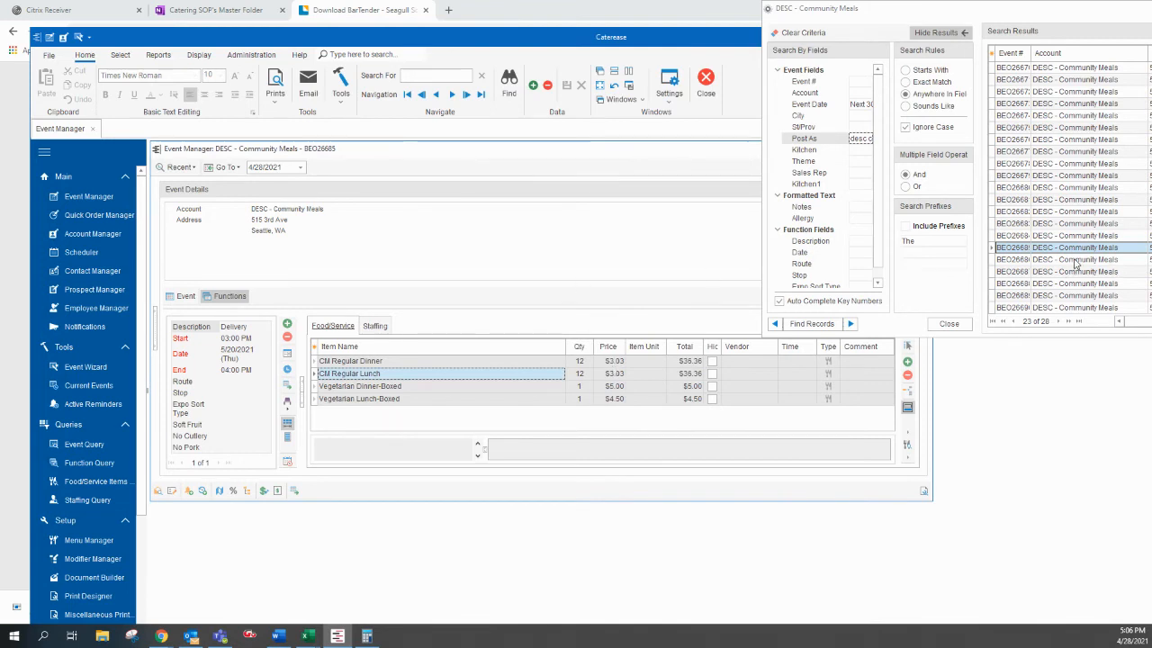
left_click(1075, 260)
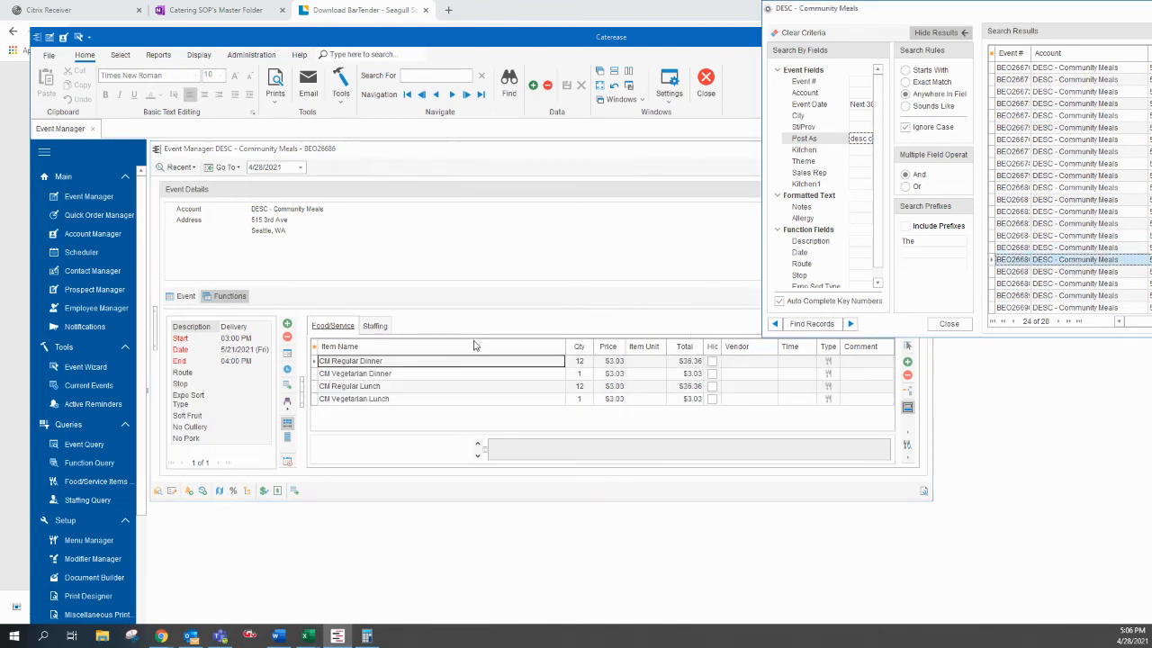
left_click(315, 361)
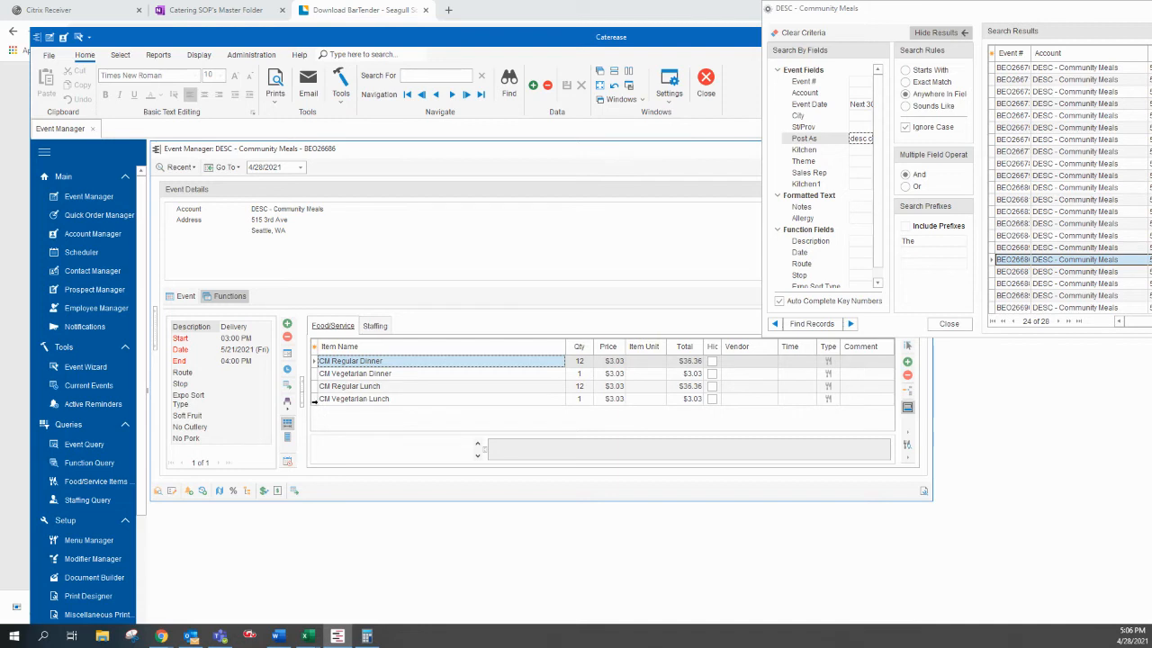
left_click(314, 399, "shift")
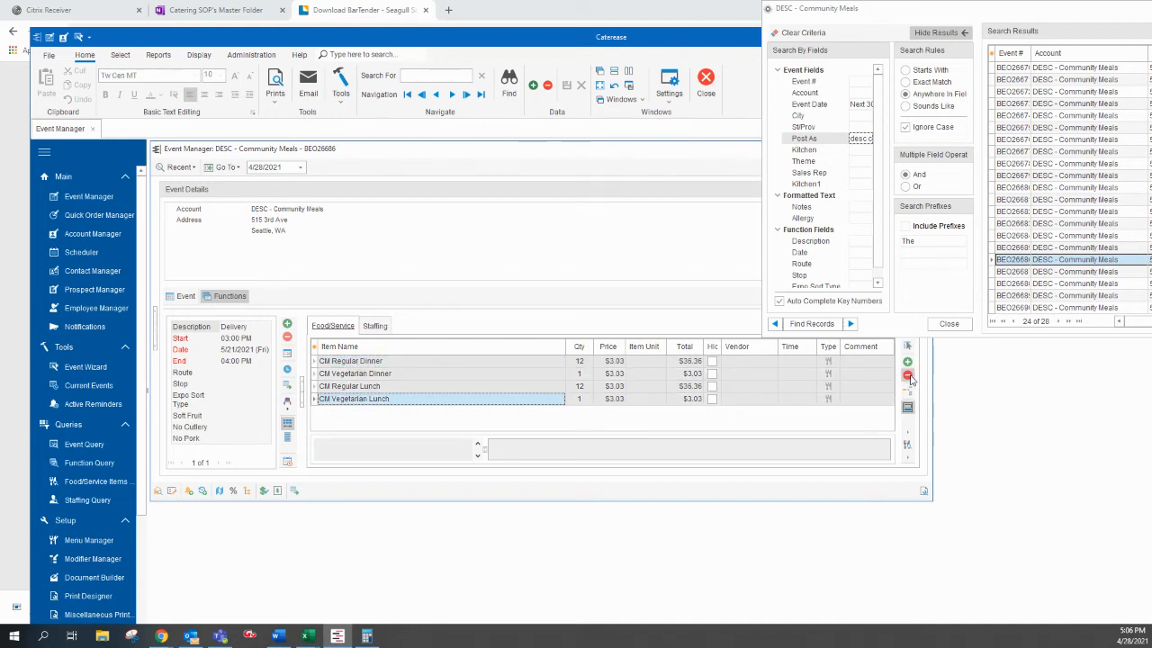
left_click(909, 377)
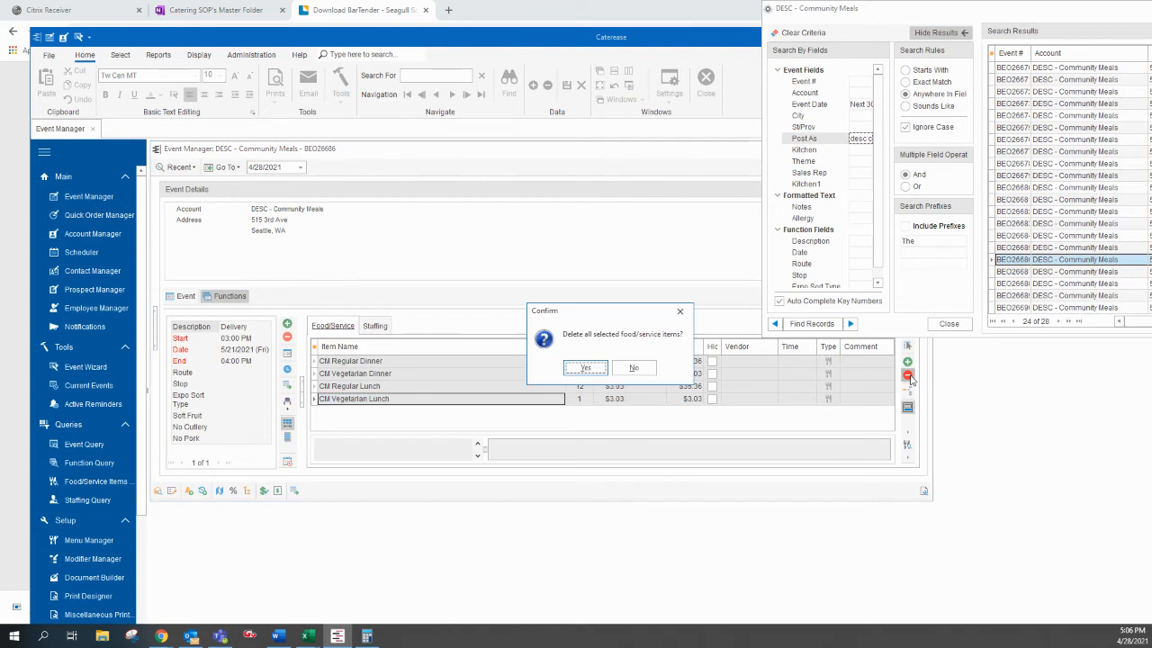
left_click(602, 371)
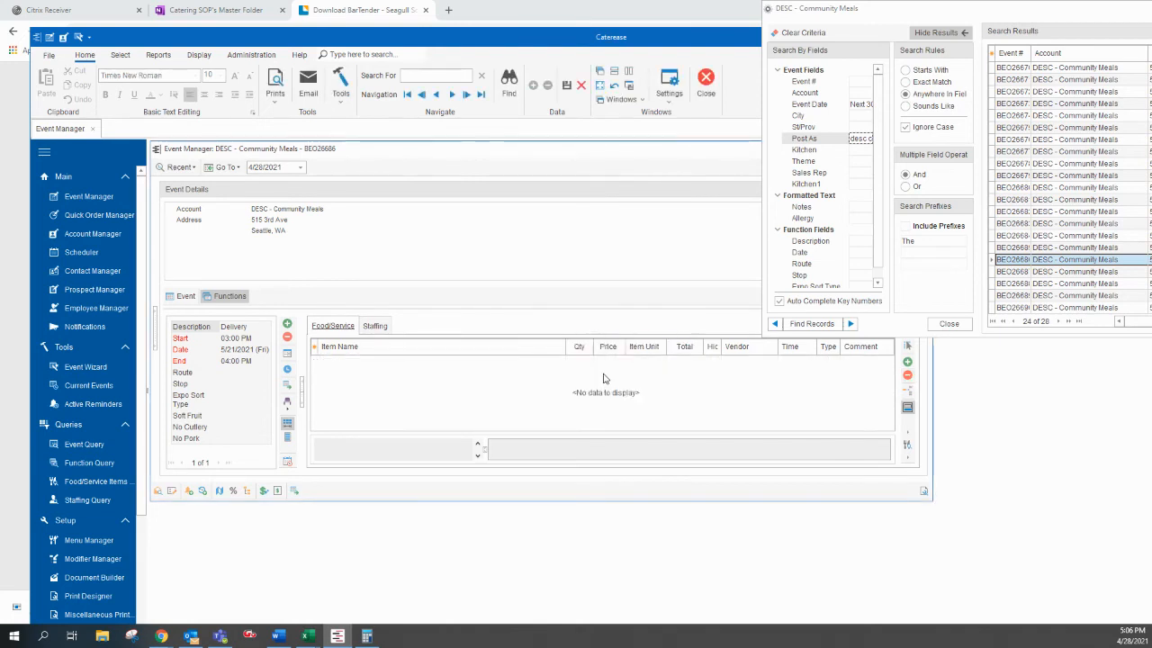
- Paste all copied food/service items into the 5/21/2021 event's delivery function with Special Editing and save the event
right_click(491, 385)
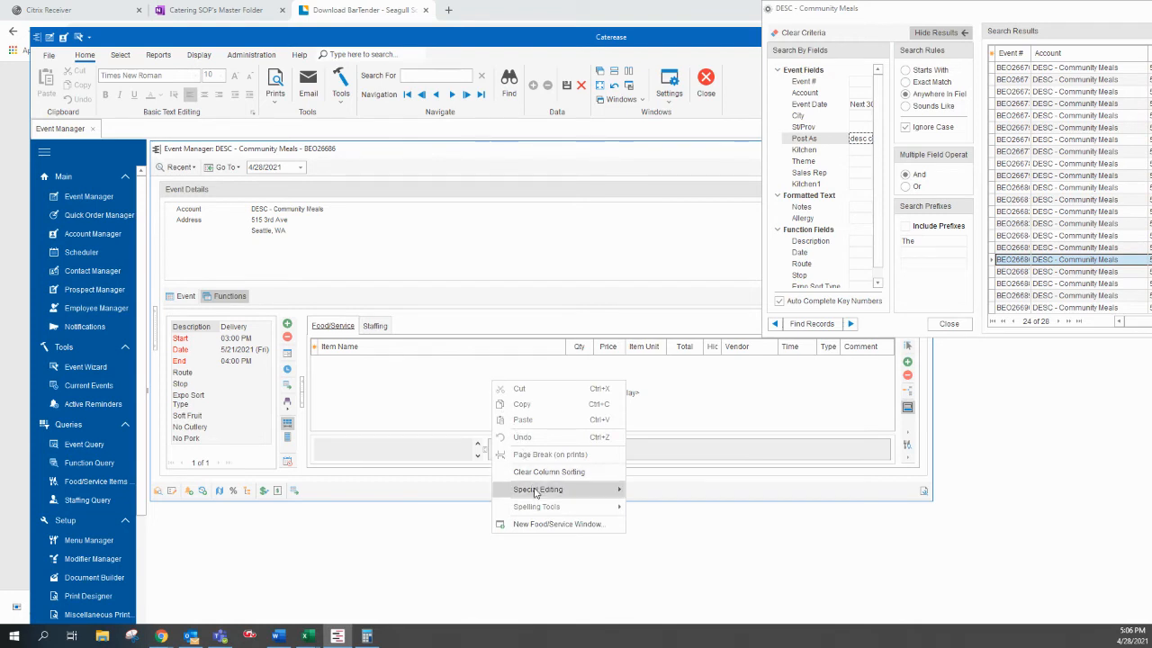
mouse_move(537, 492)
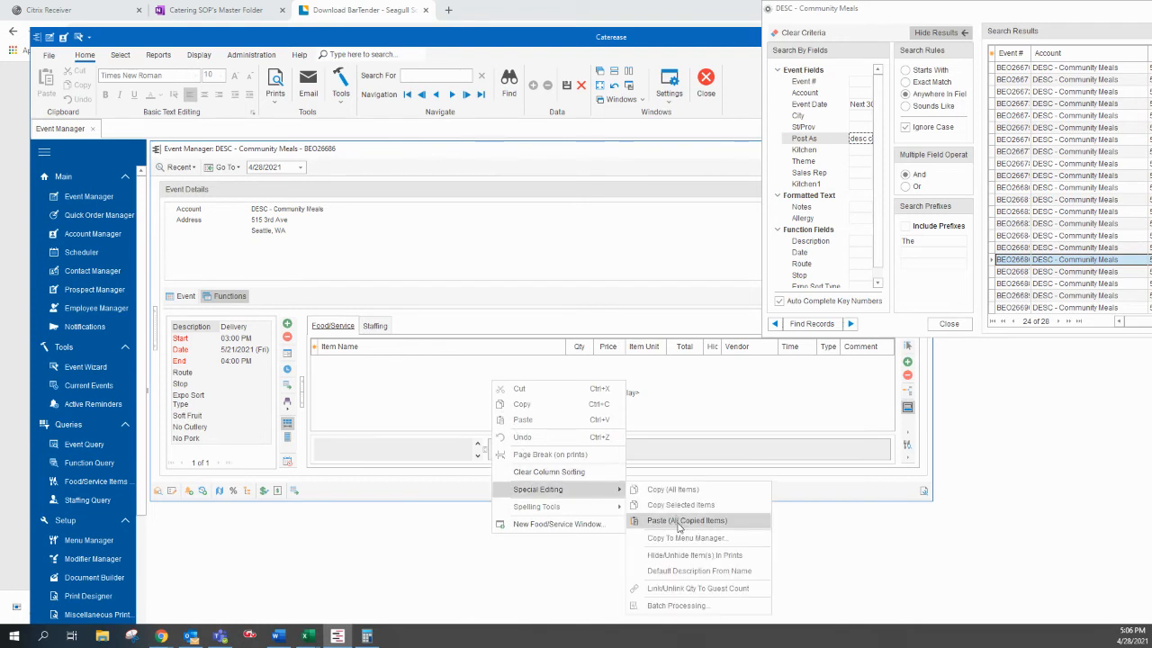
left_click(681, 521)
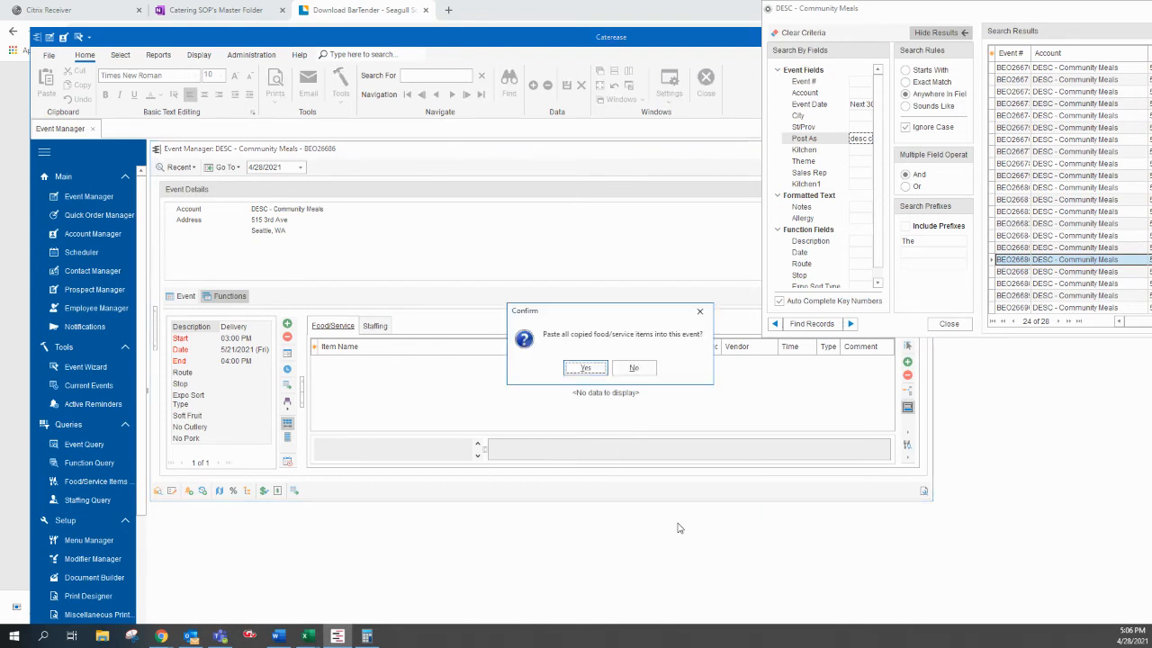
left_click(585, 371)
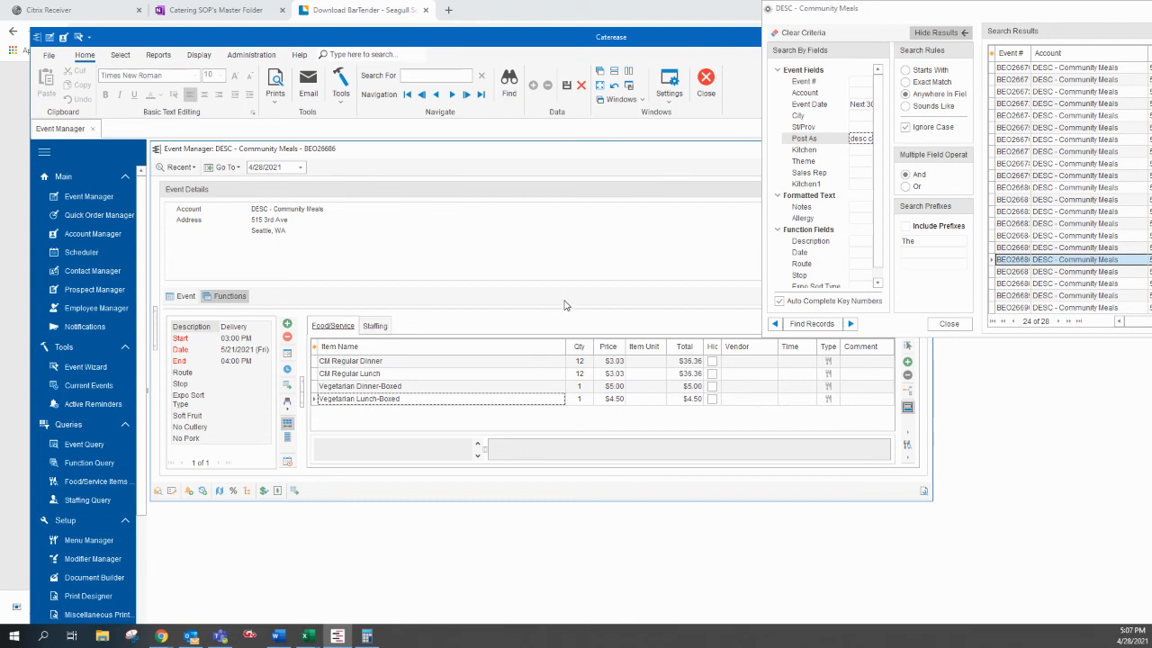
left_click(566, 85)
- Open the 5/22/2021 DESC - Community Meals event from the search results and display its basic event details
left_click(1024, 272)
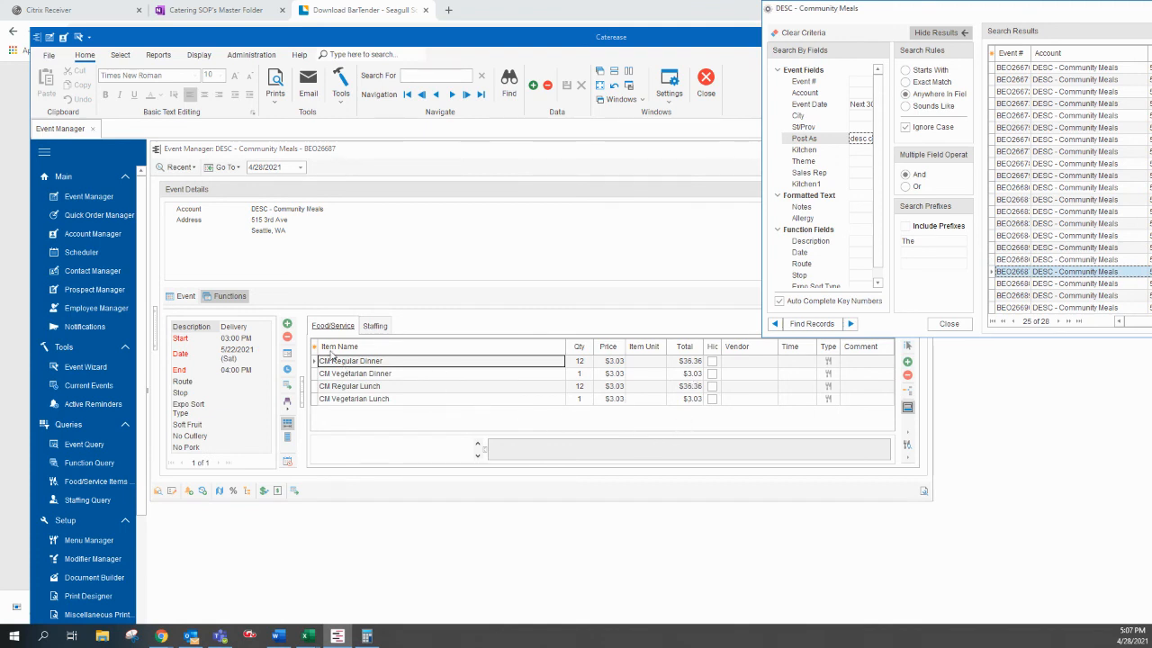
left_click(185, 297)
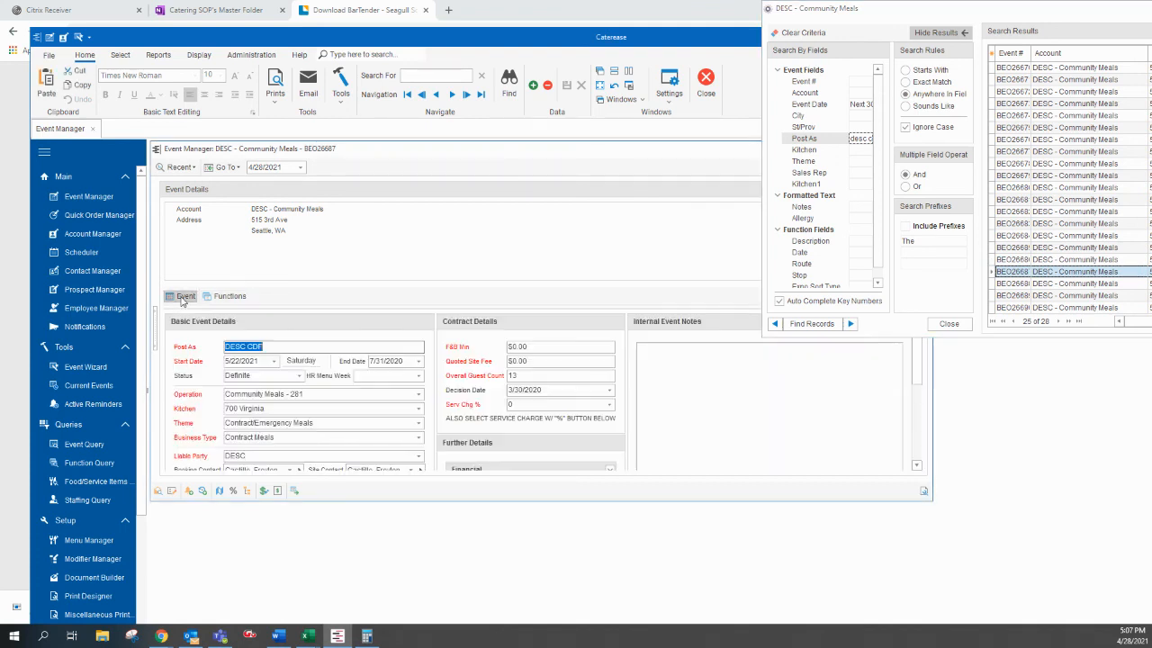